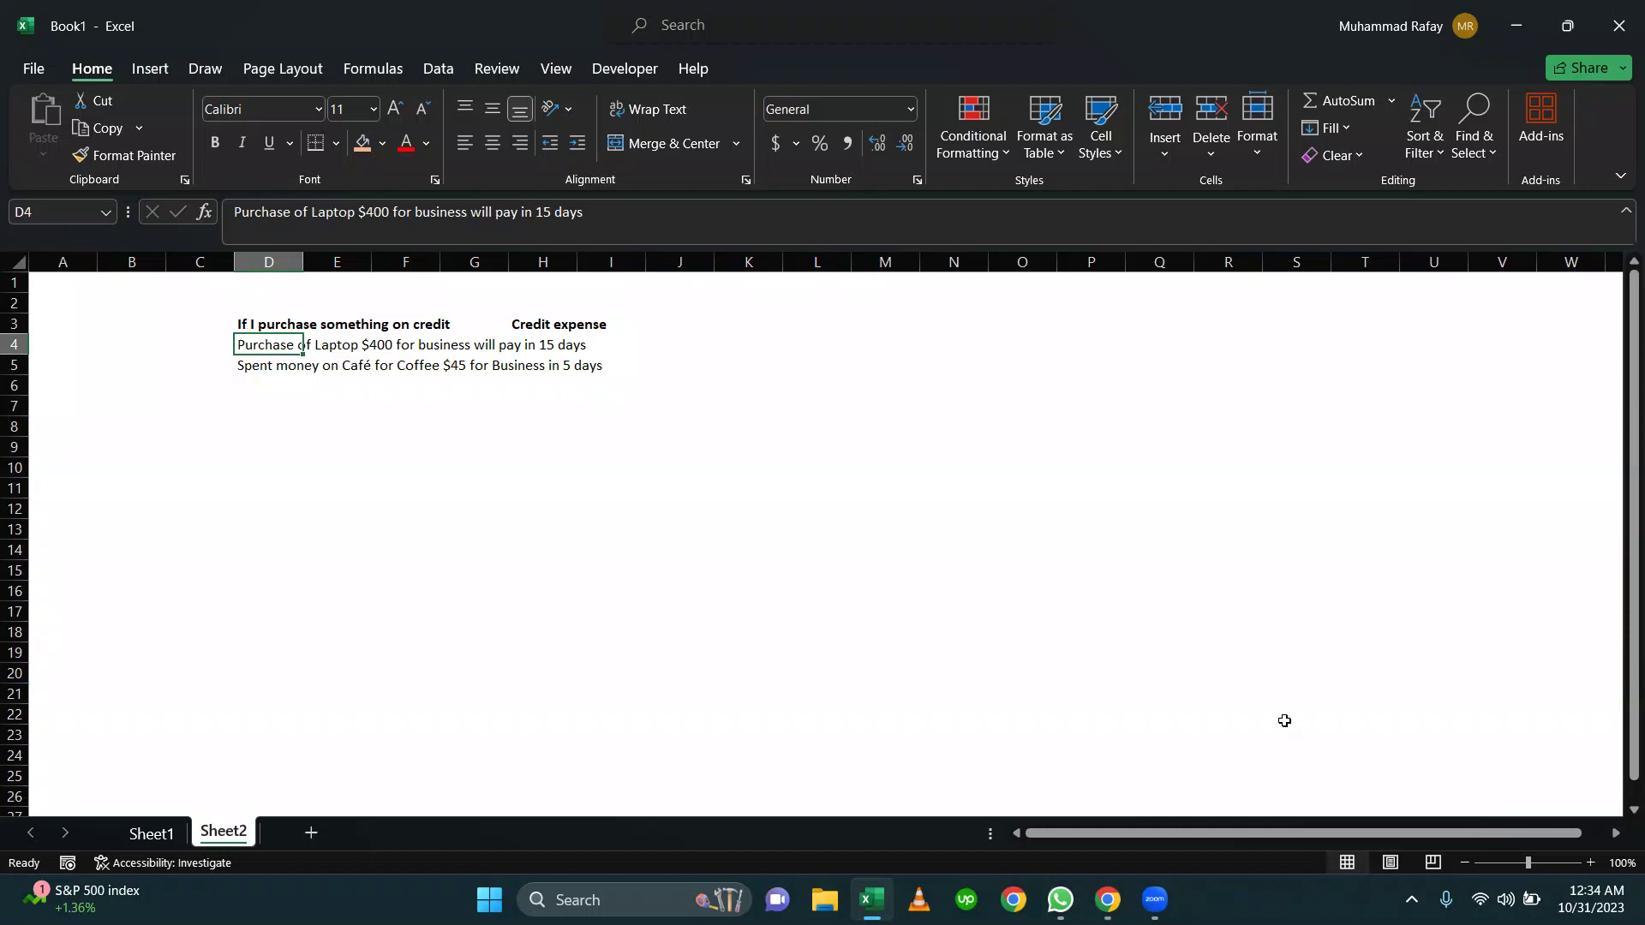
Switch to QuickBooks, start a new supplier bill and choose the supplier listed directly after Acodei
key(alt+Tab)
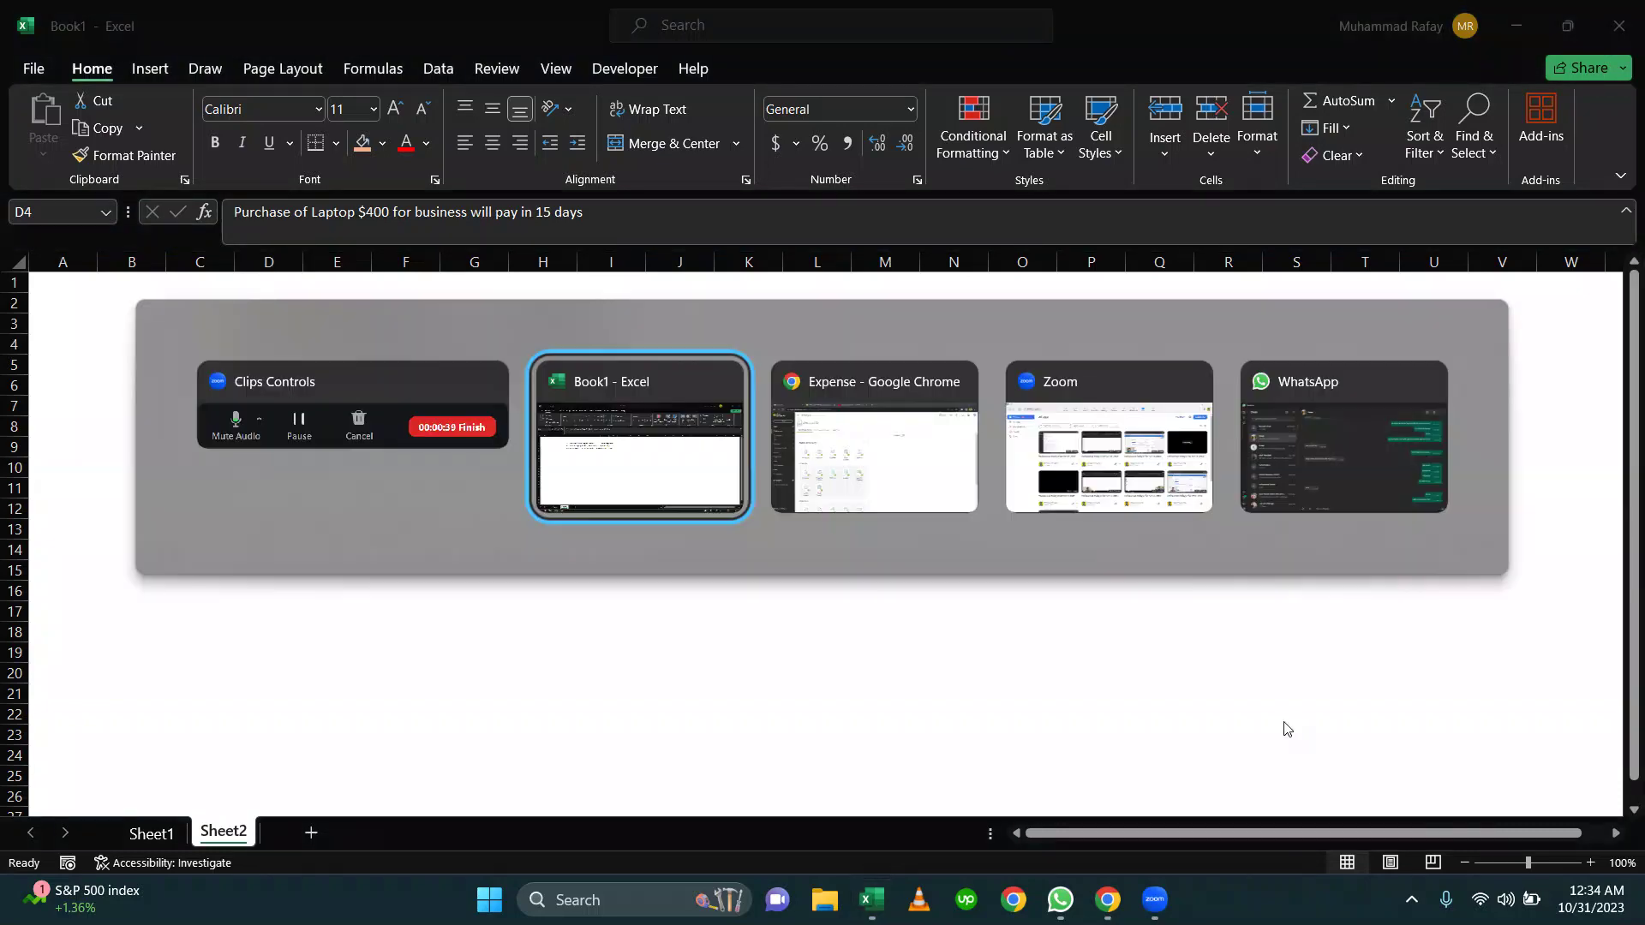
key(alt+Tab)
key(alt+Tab)
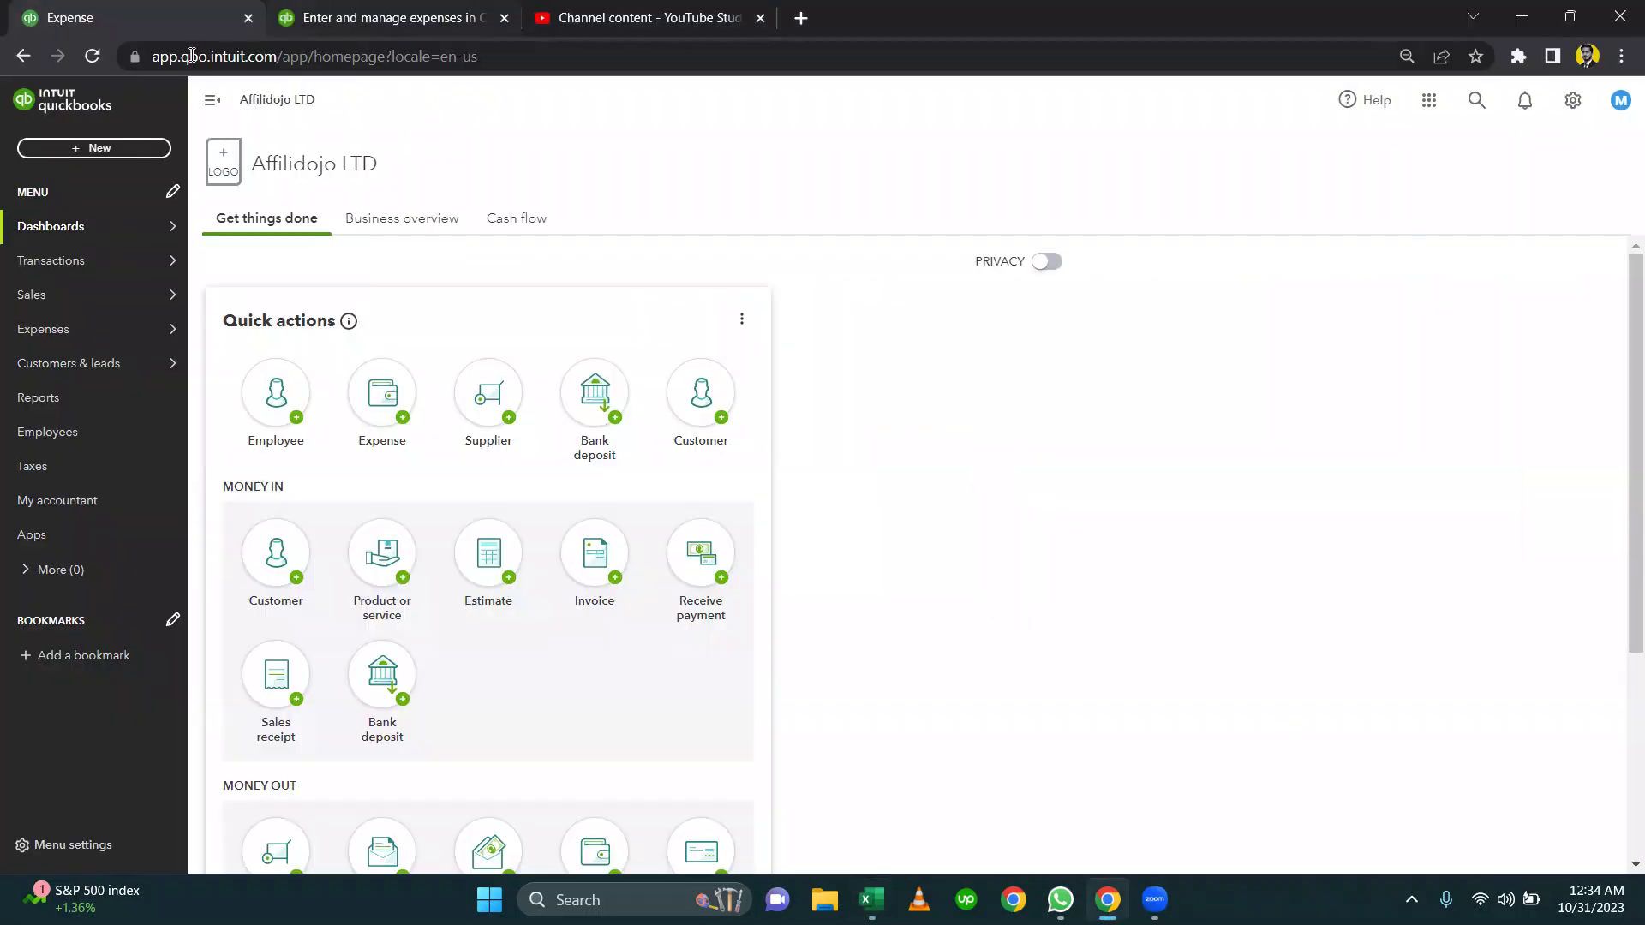
click(96, 150)
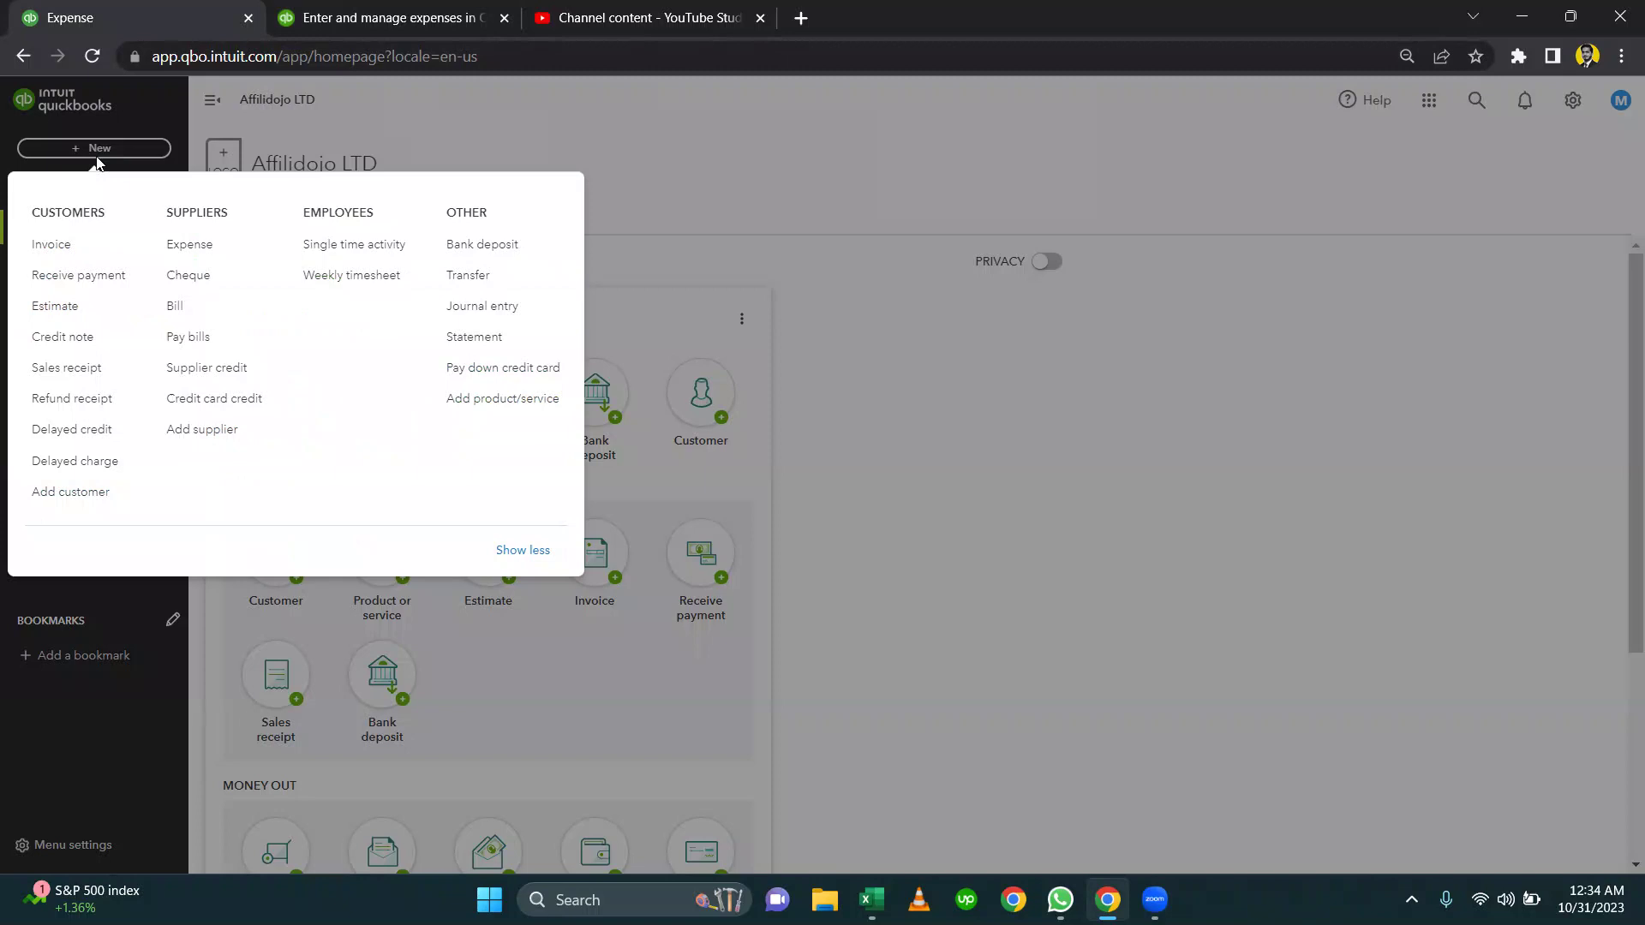
click(194, 323)
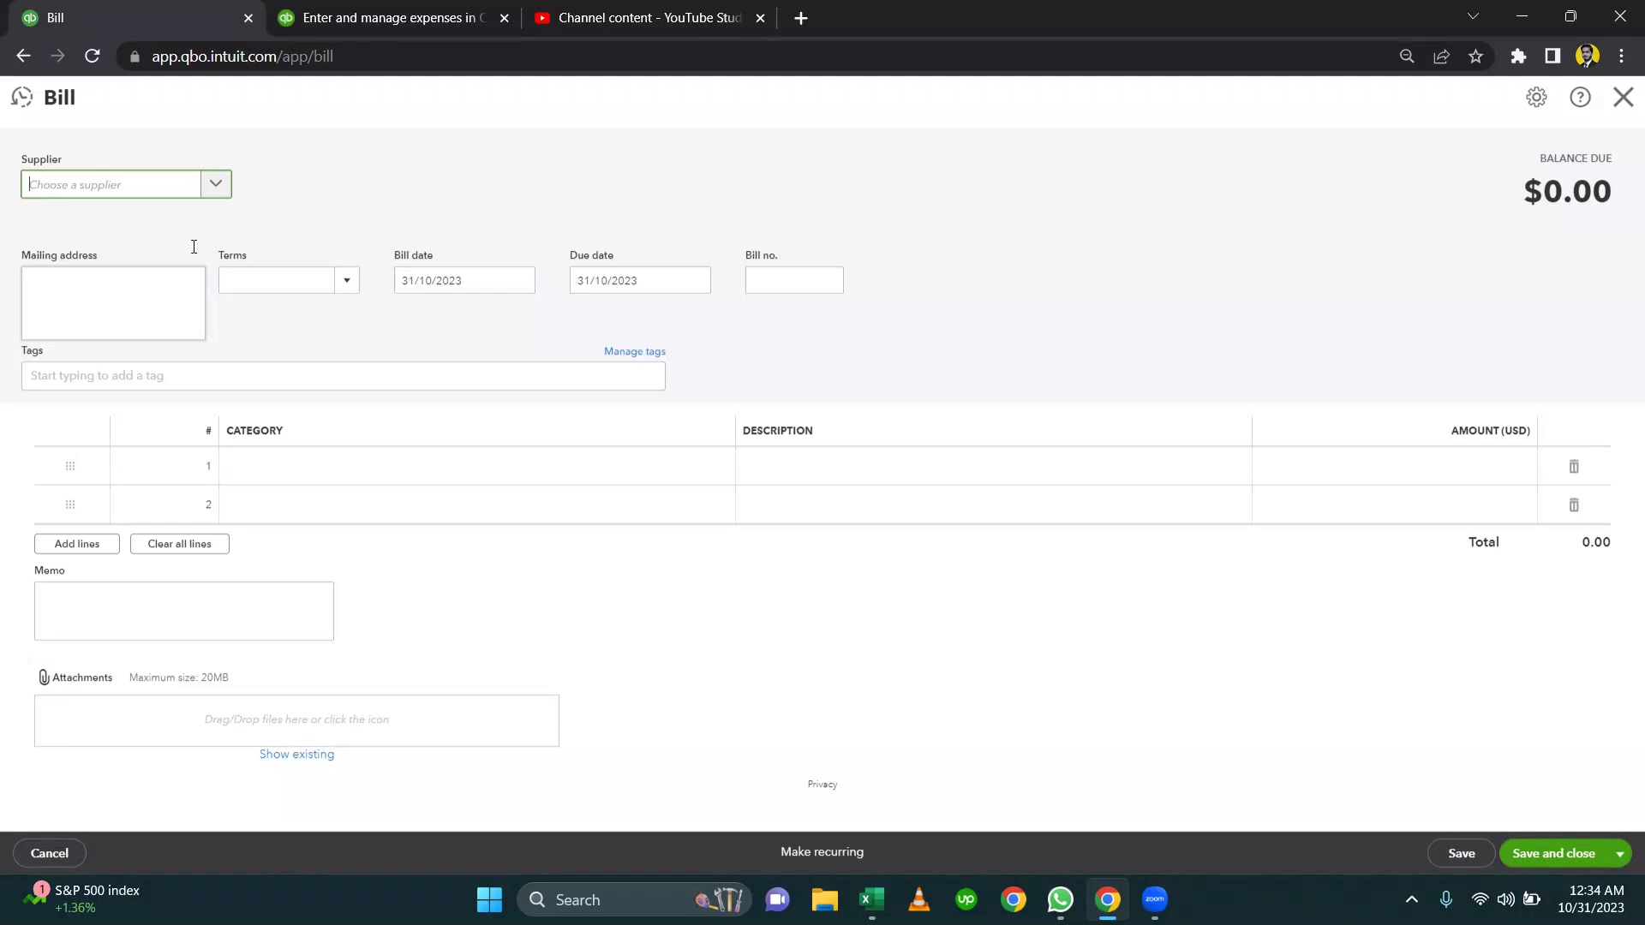
click(131, 186)
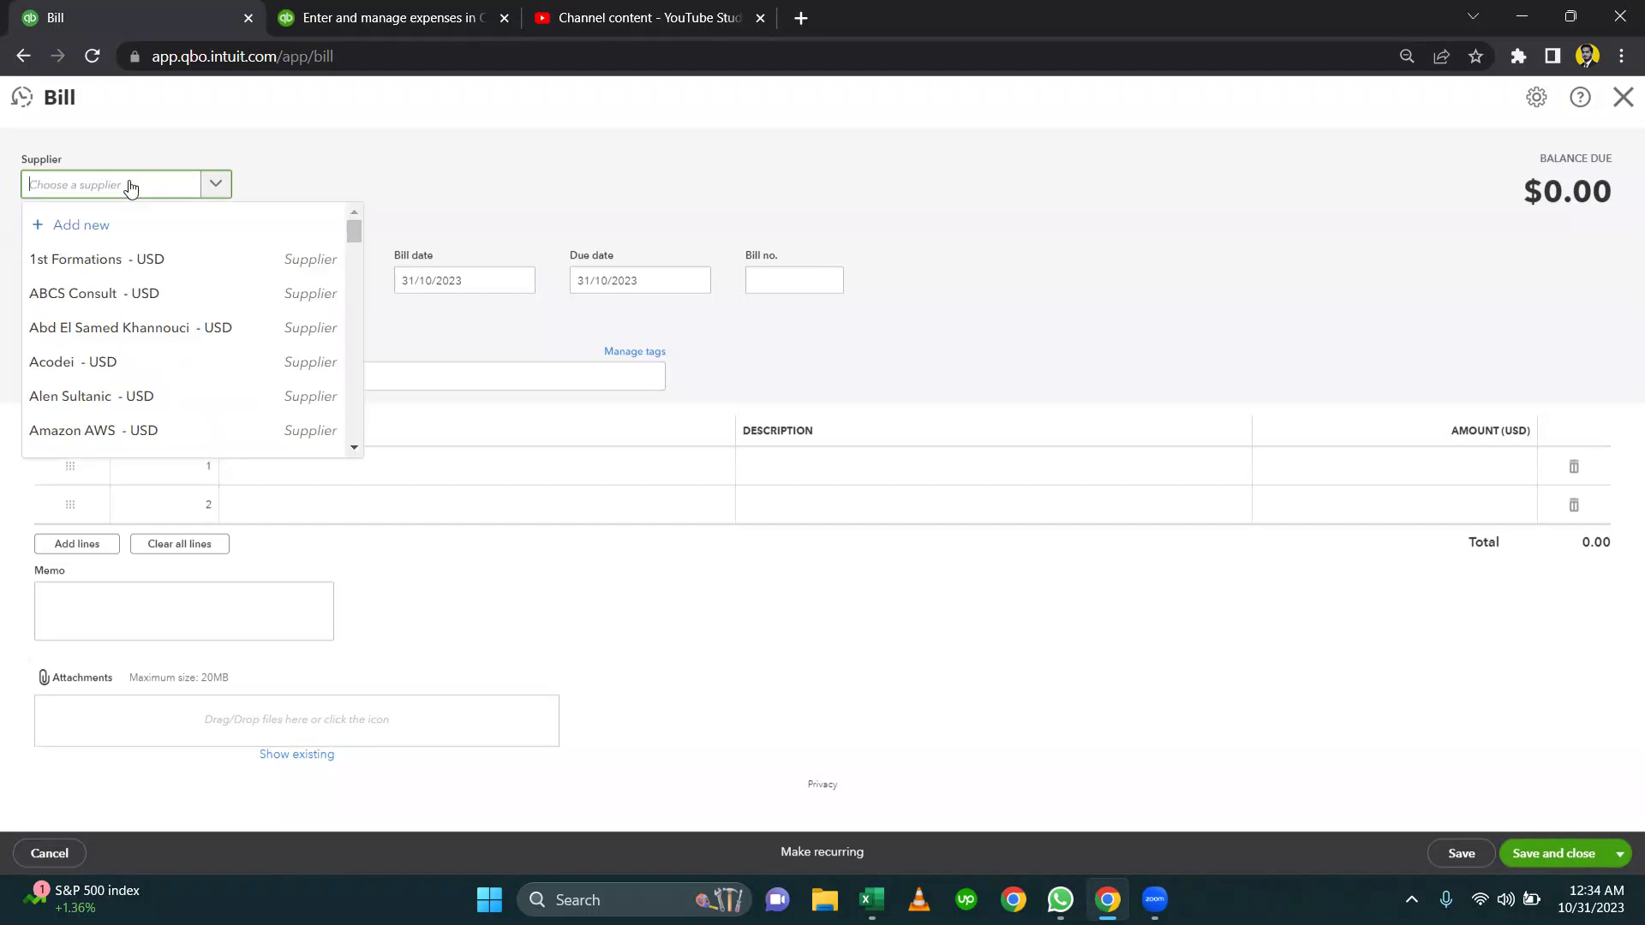
click(135, 395)
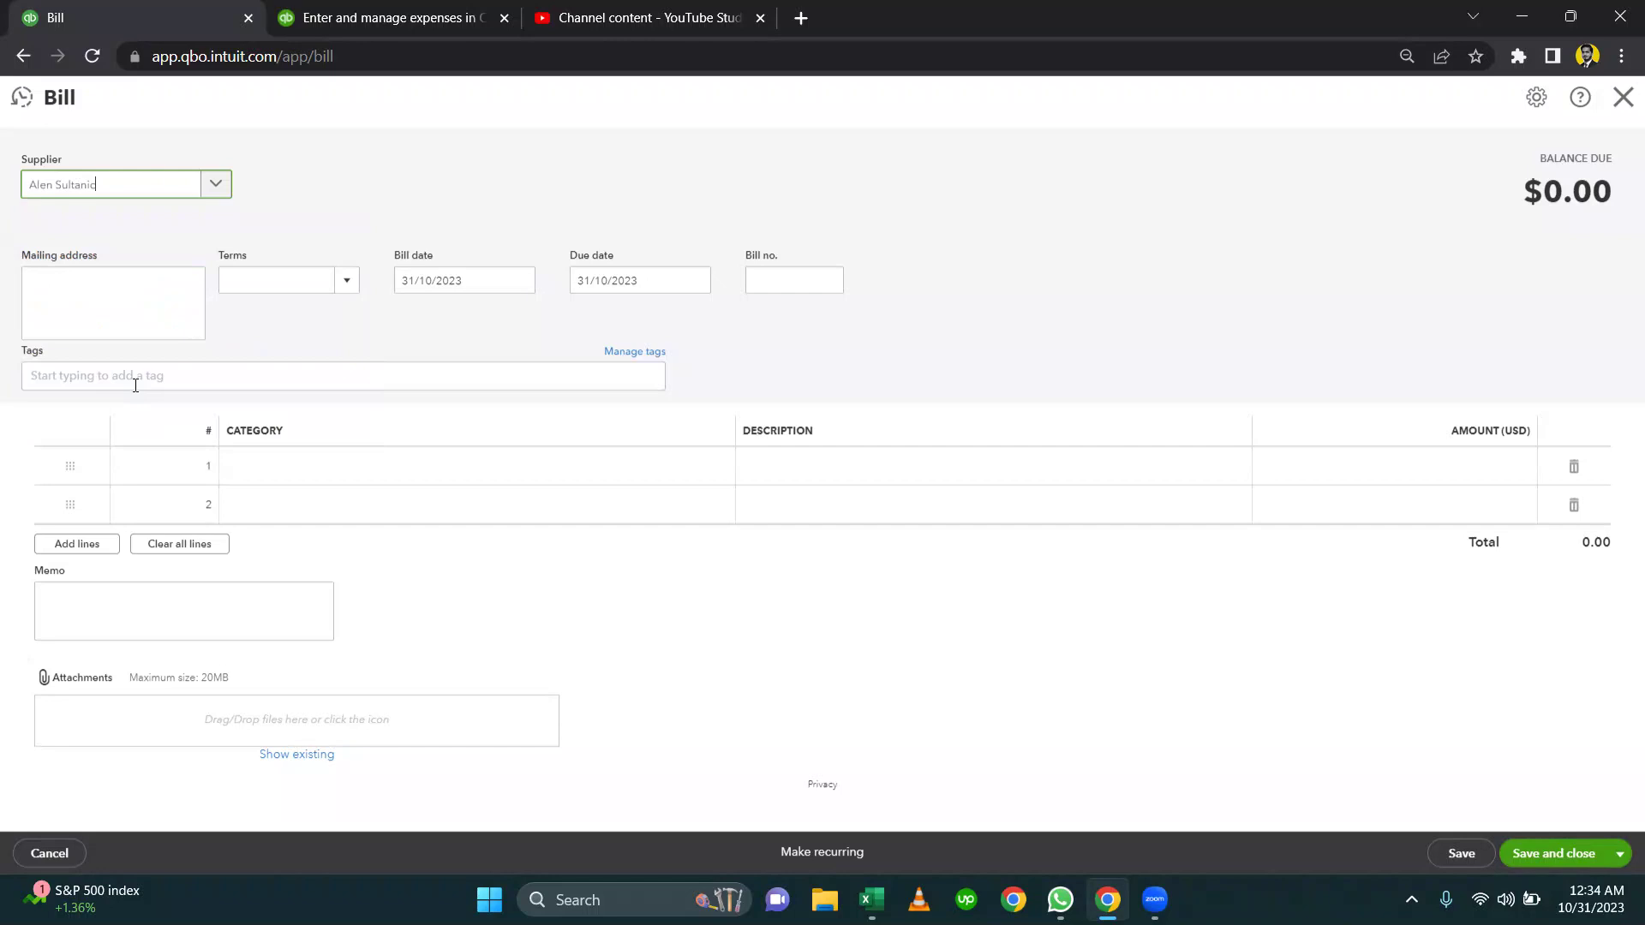
Set the bill date of the new bill to 01/01/2022
click(446, 274)
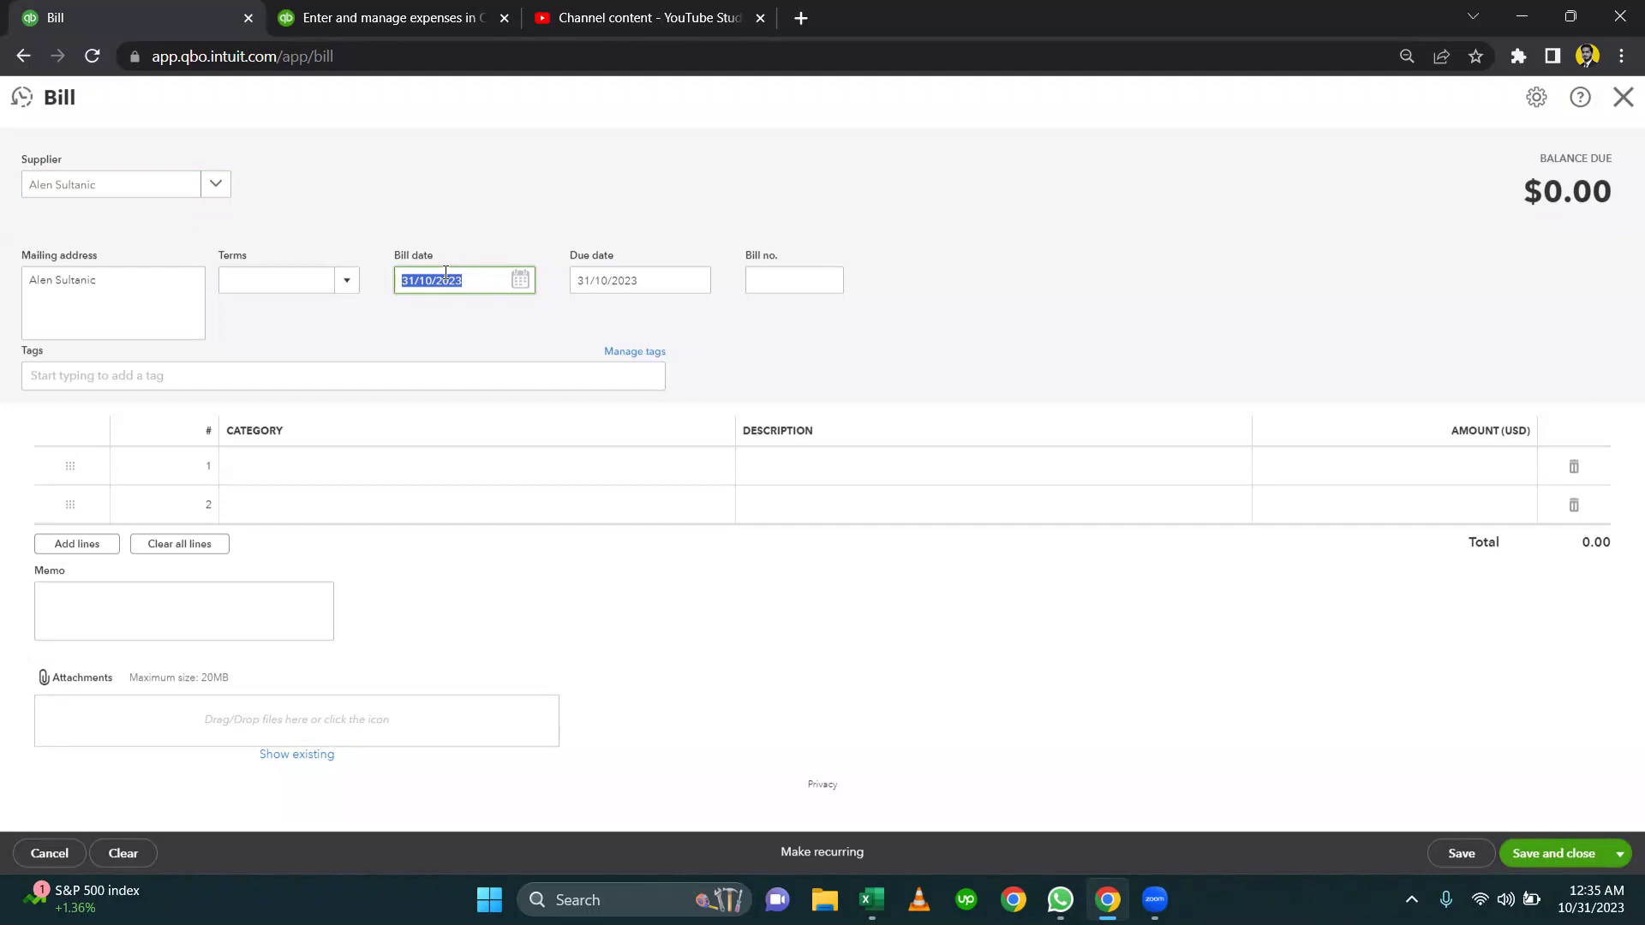
text(01/01/2022)
key(Tab)
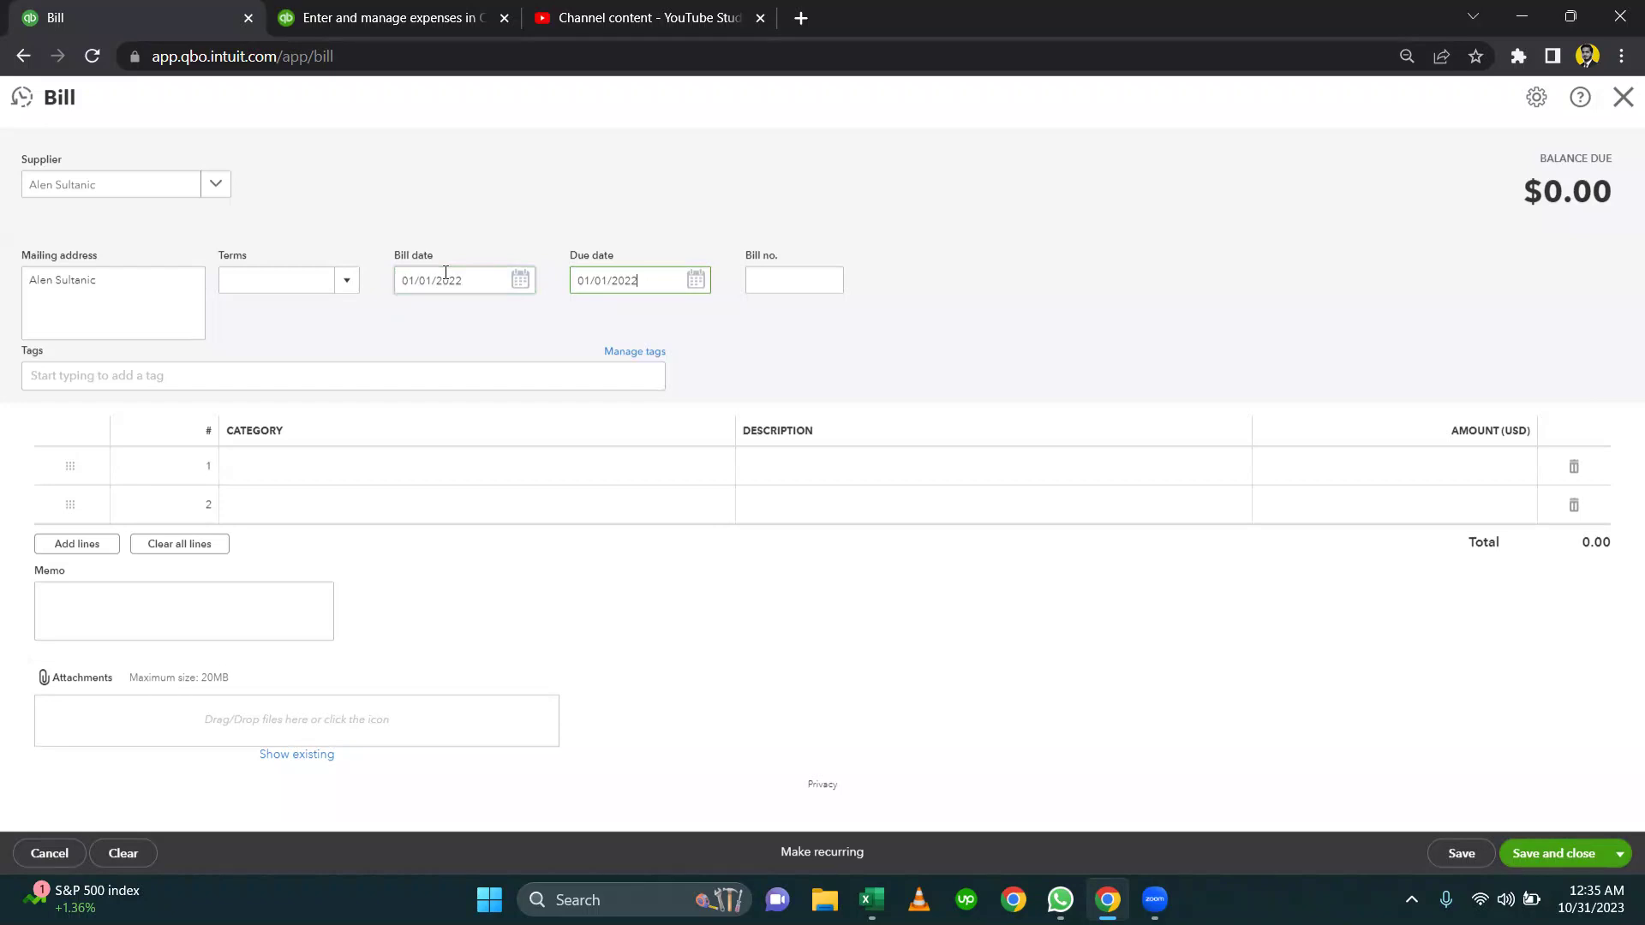
Check the laptop purchase note in Excel and fill the bill's first line with description "Purchase of laptop for 400$" and amount 400
key(alt+Tab)
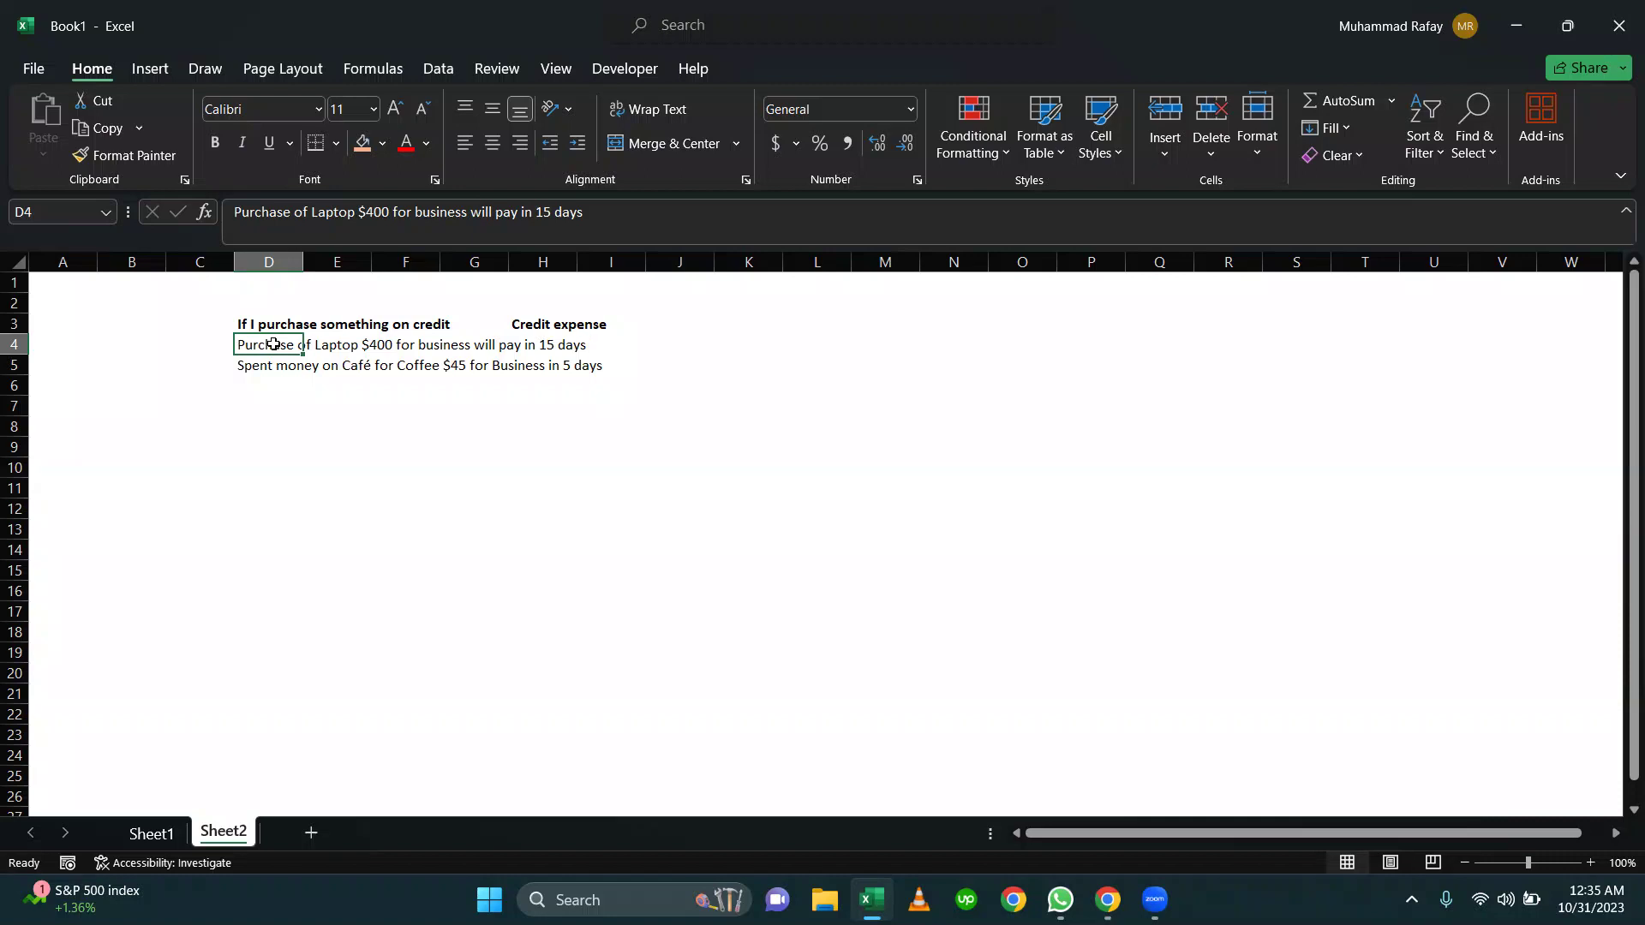
key(alt+Tab)
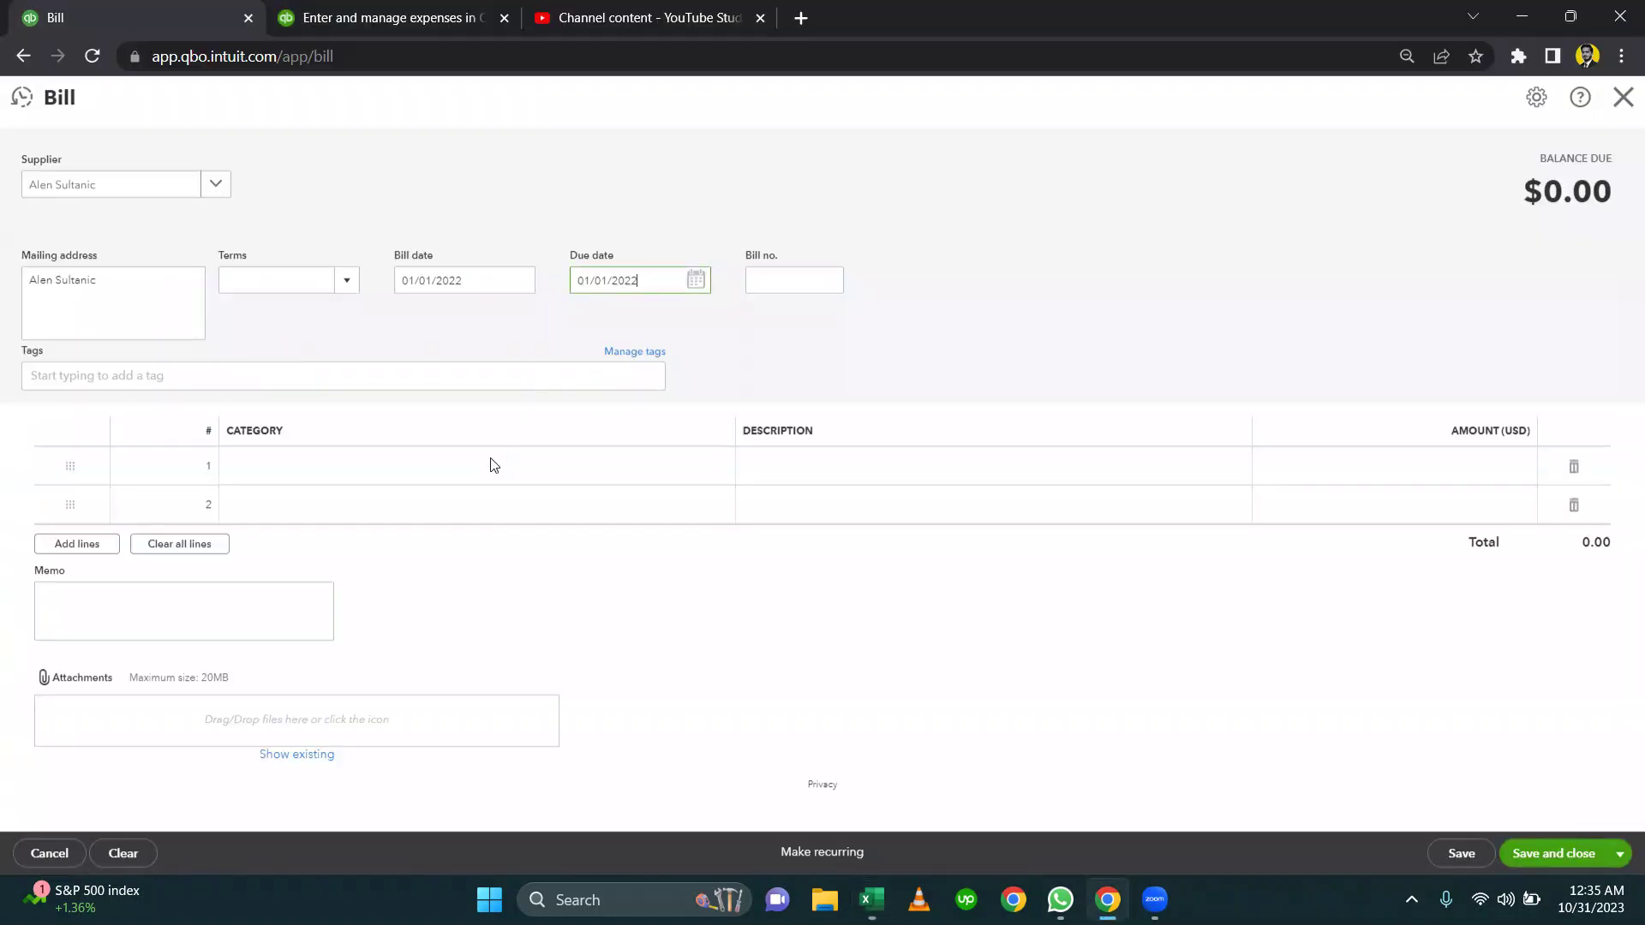
click(467, 468)
click(934, 466)
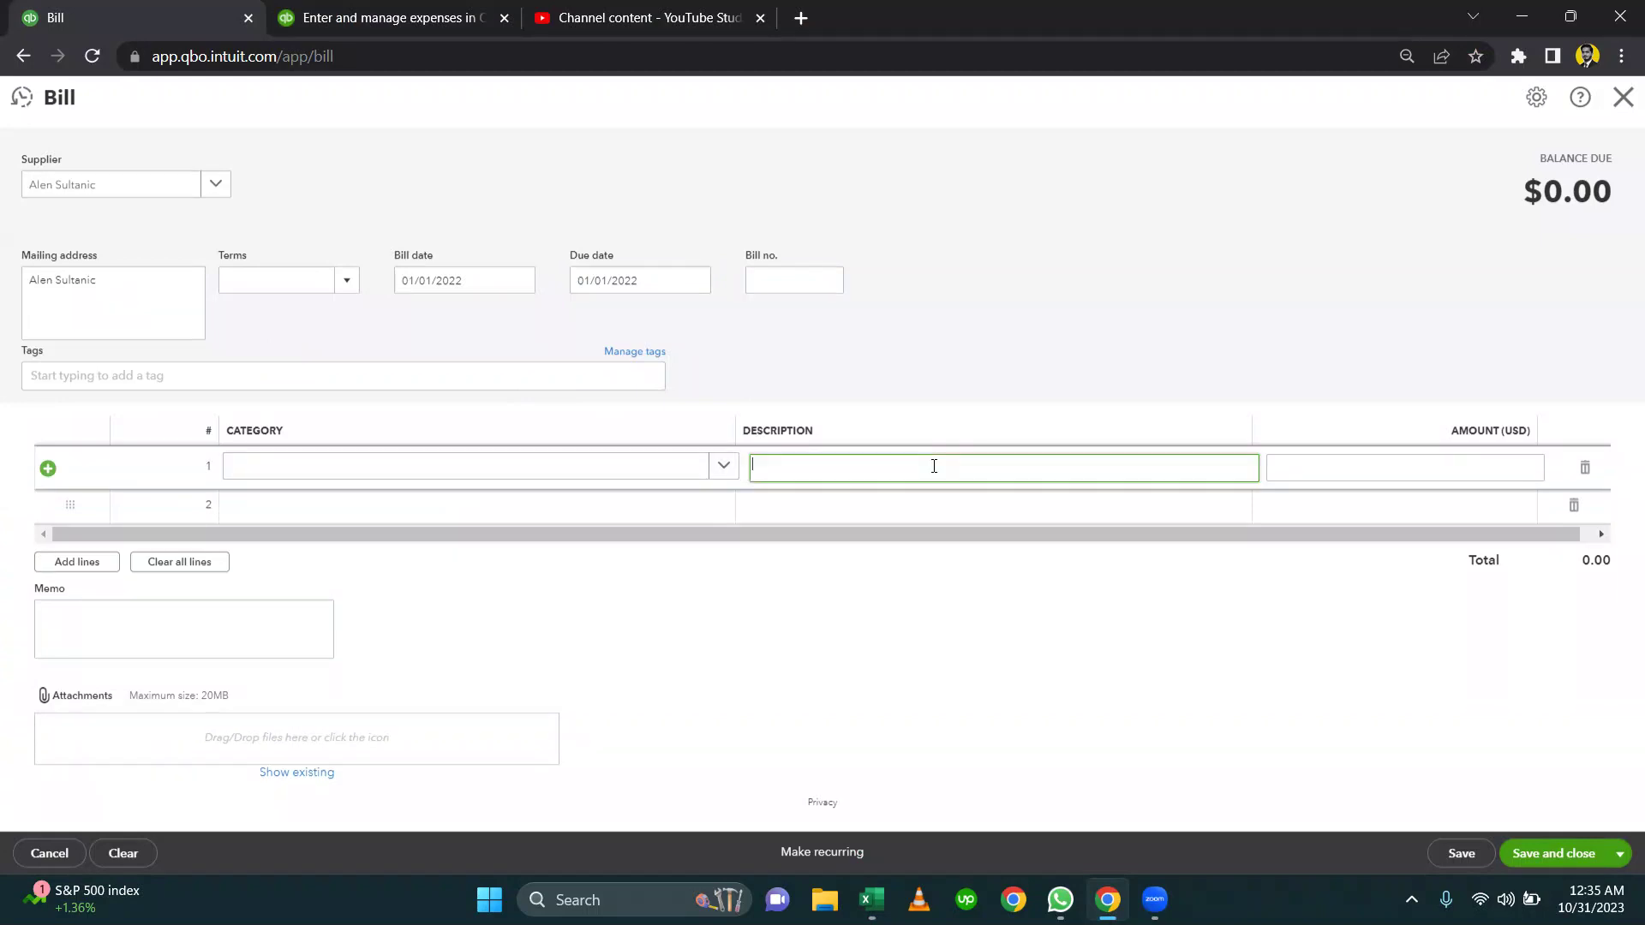
text(Purchase of laptop for 400$)
key(Tab)
text(400)
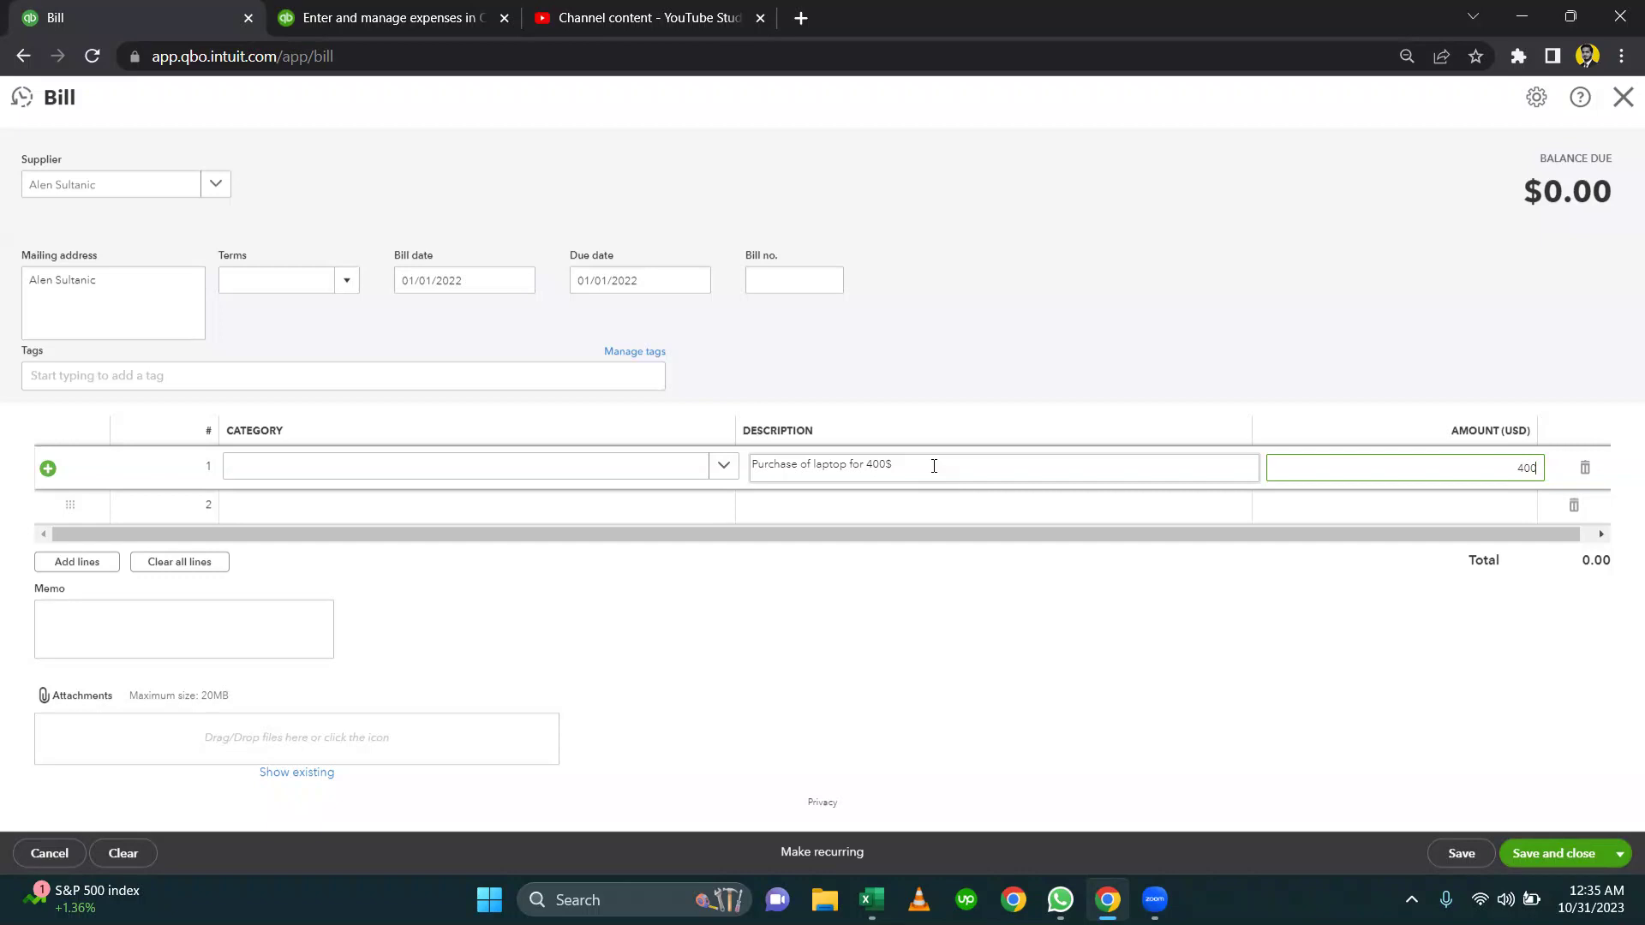
Assign the Office expenses category to the laptop line and save the bill
click(345, 476)
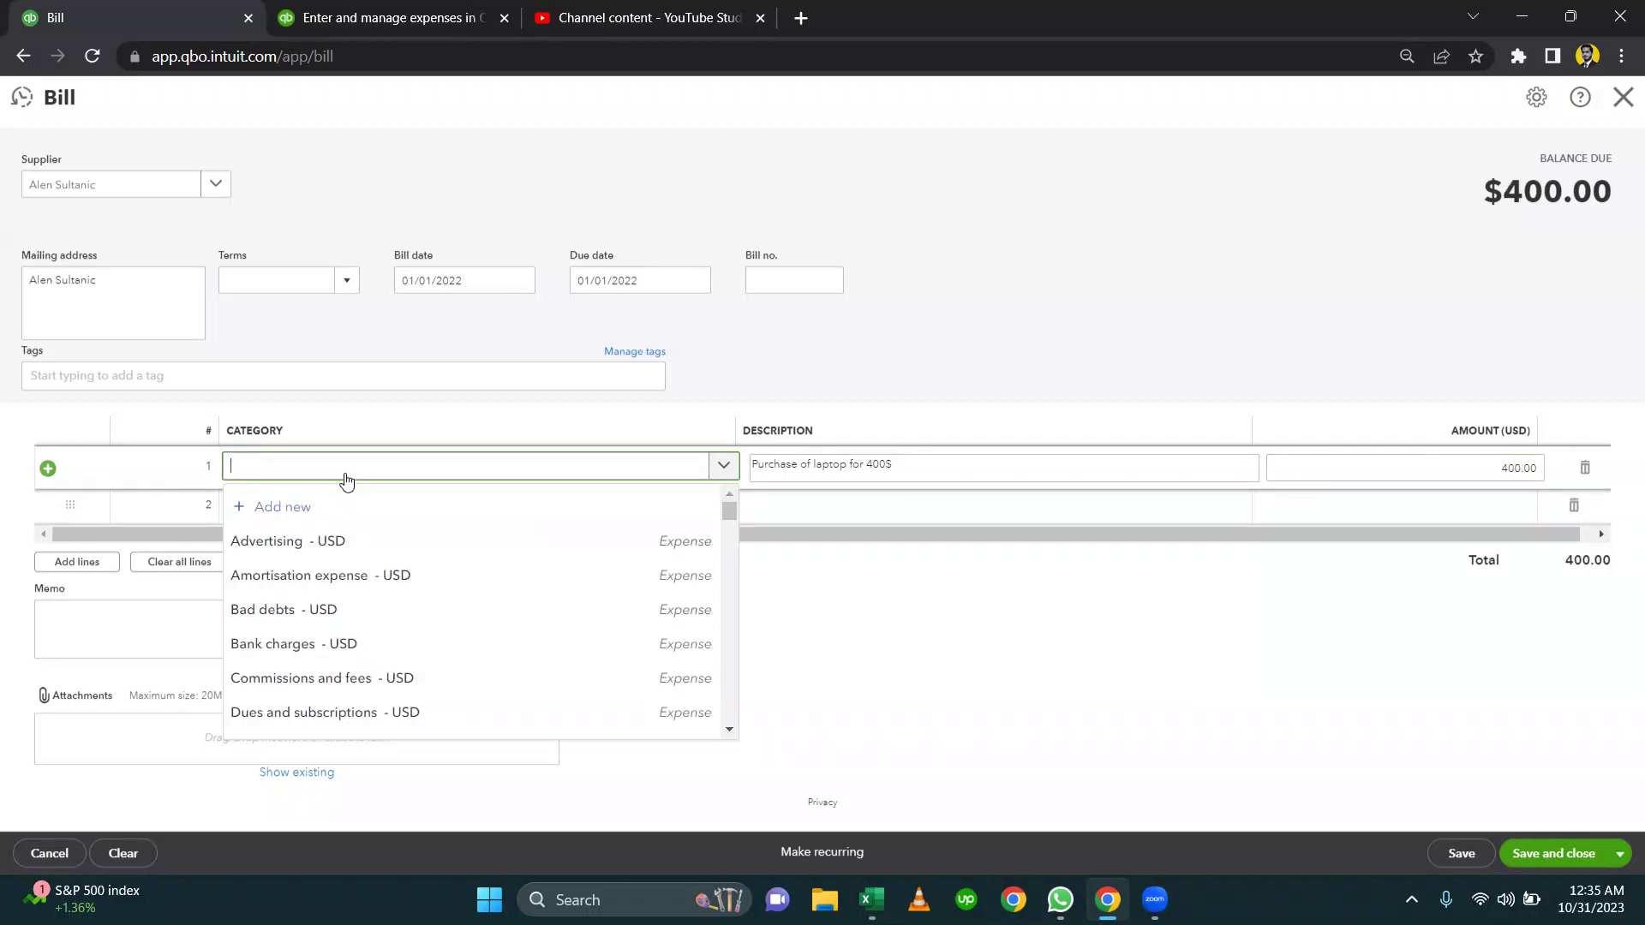
text(office)
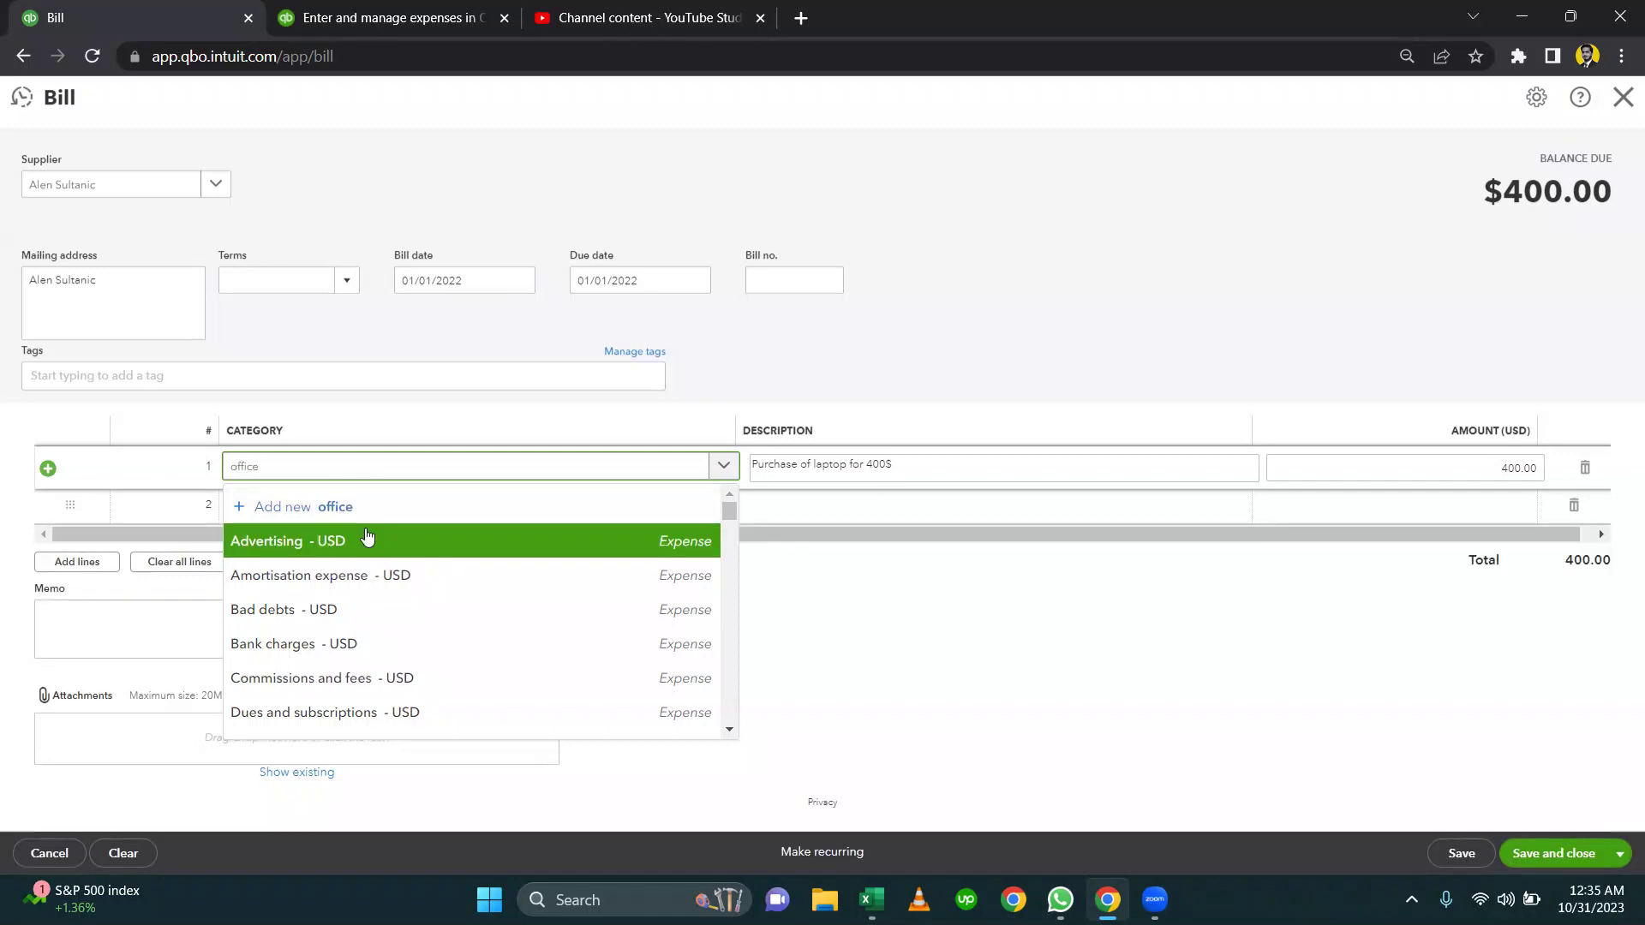
click(329, 541)
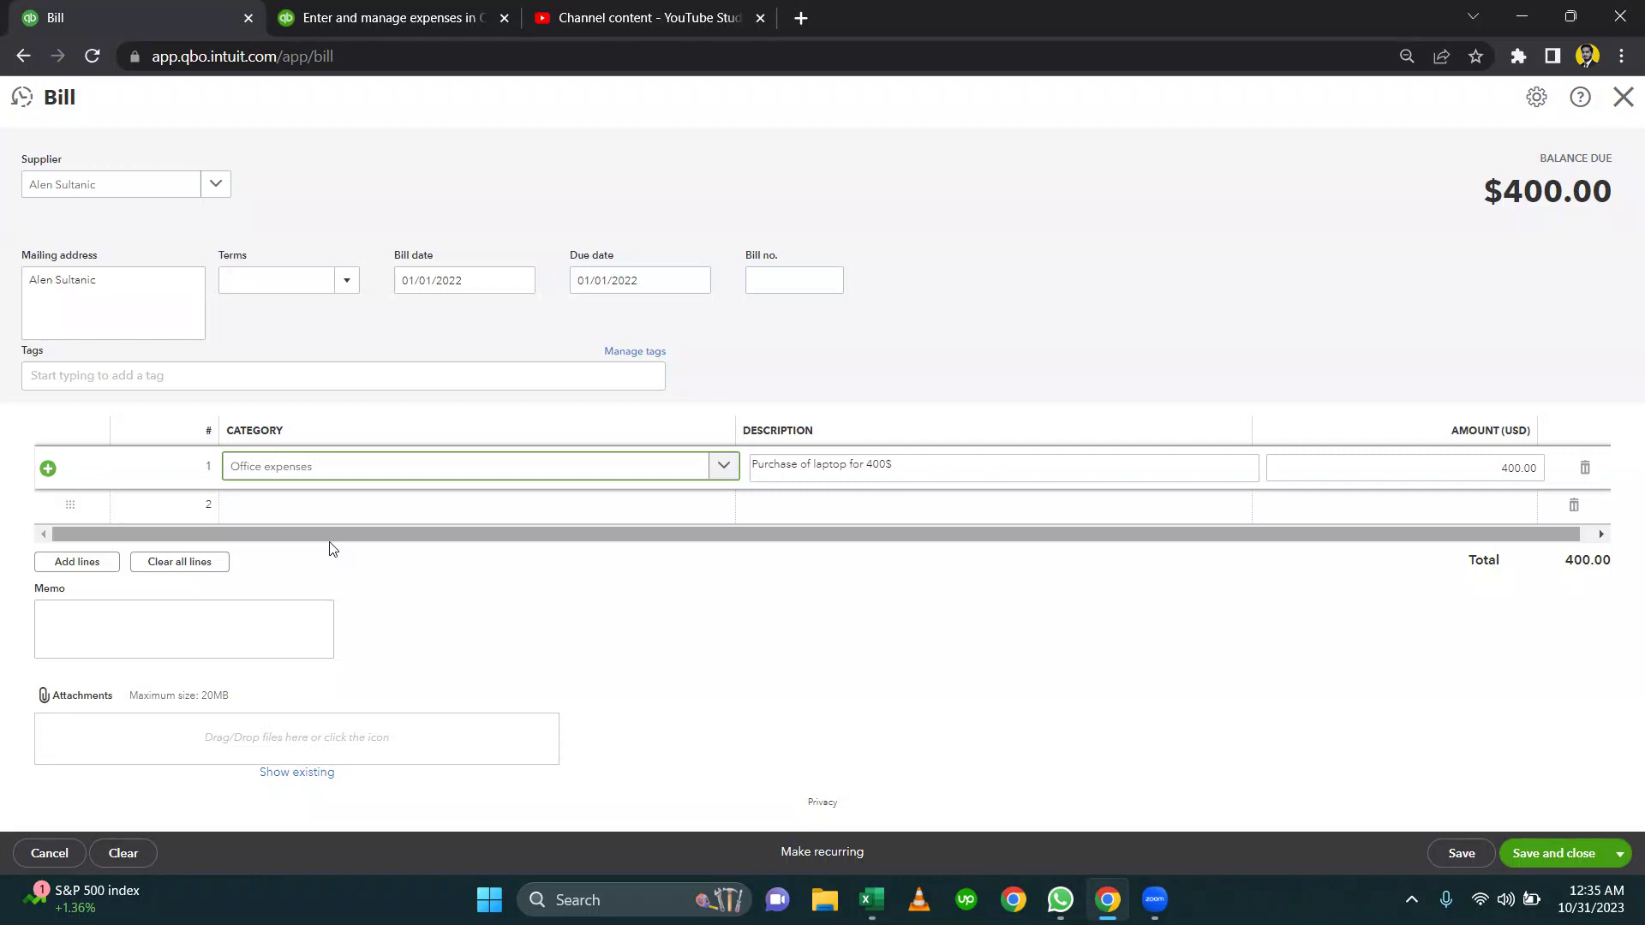
click(481, 621)
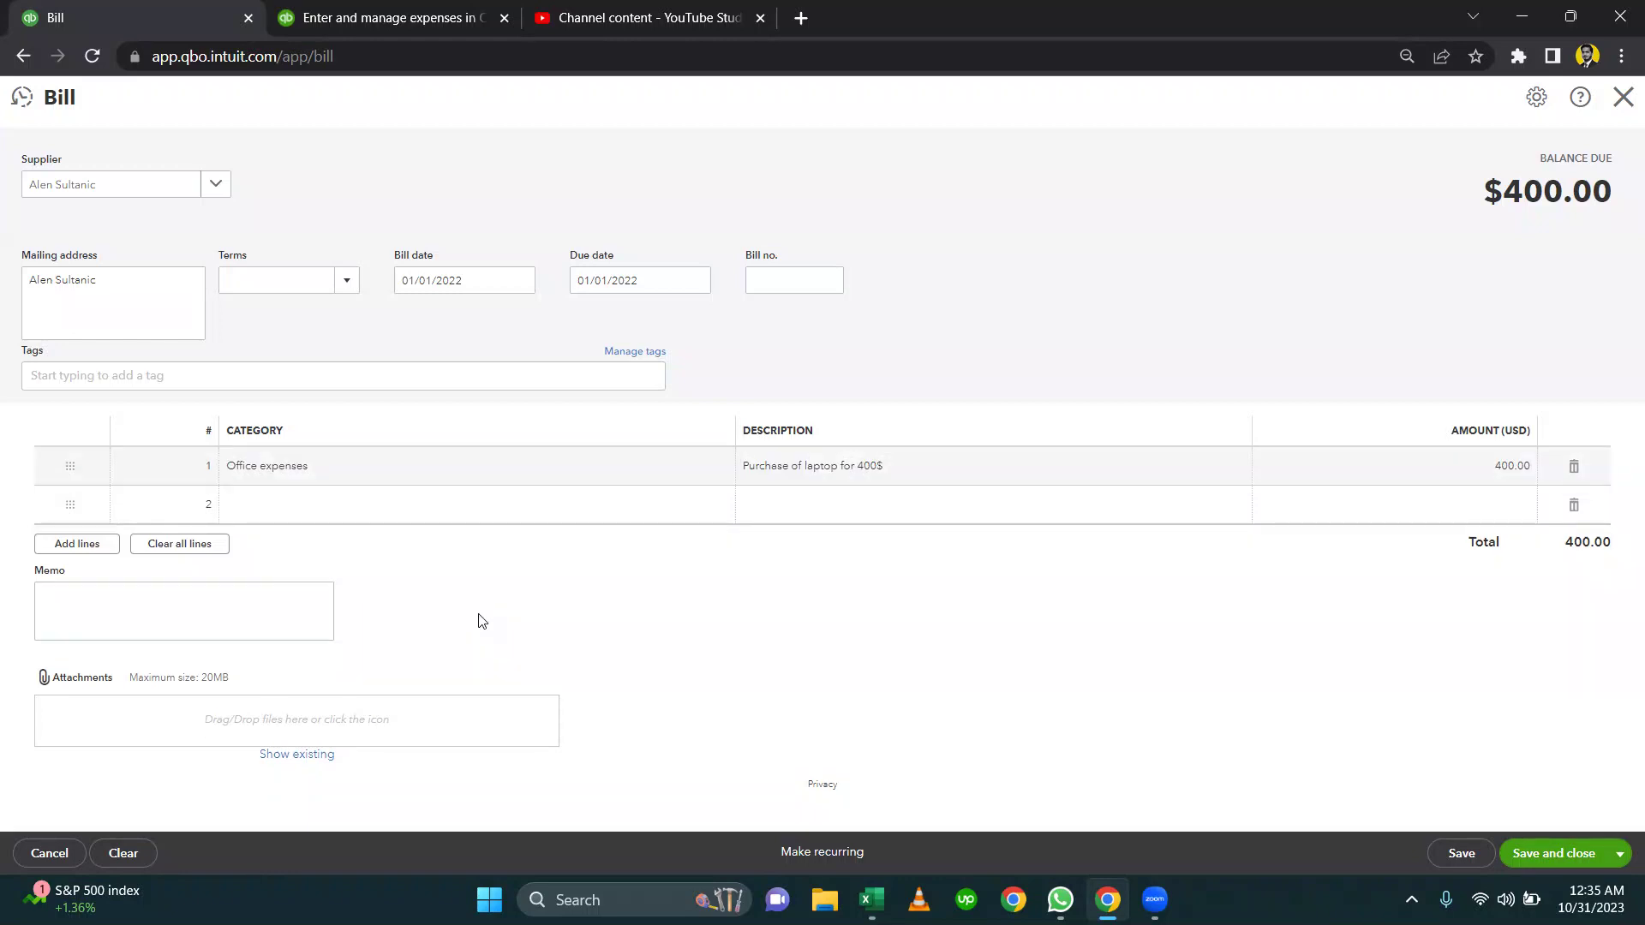
click(1462, 854)
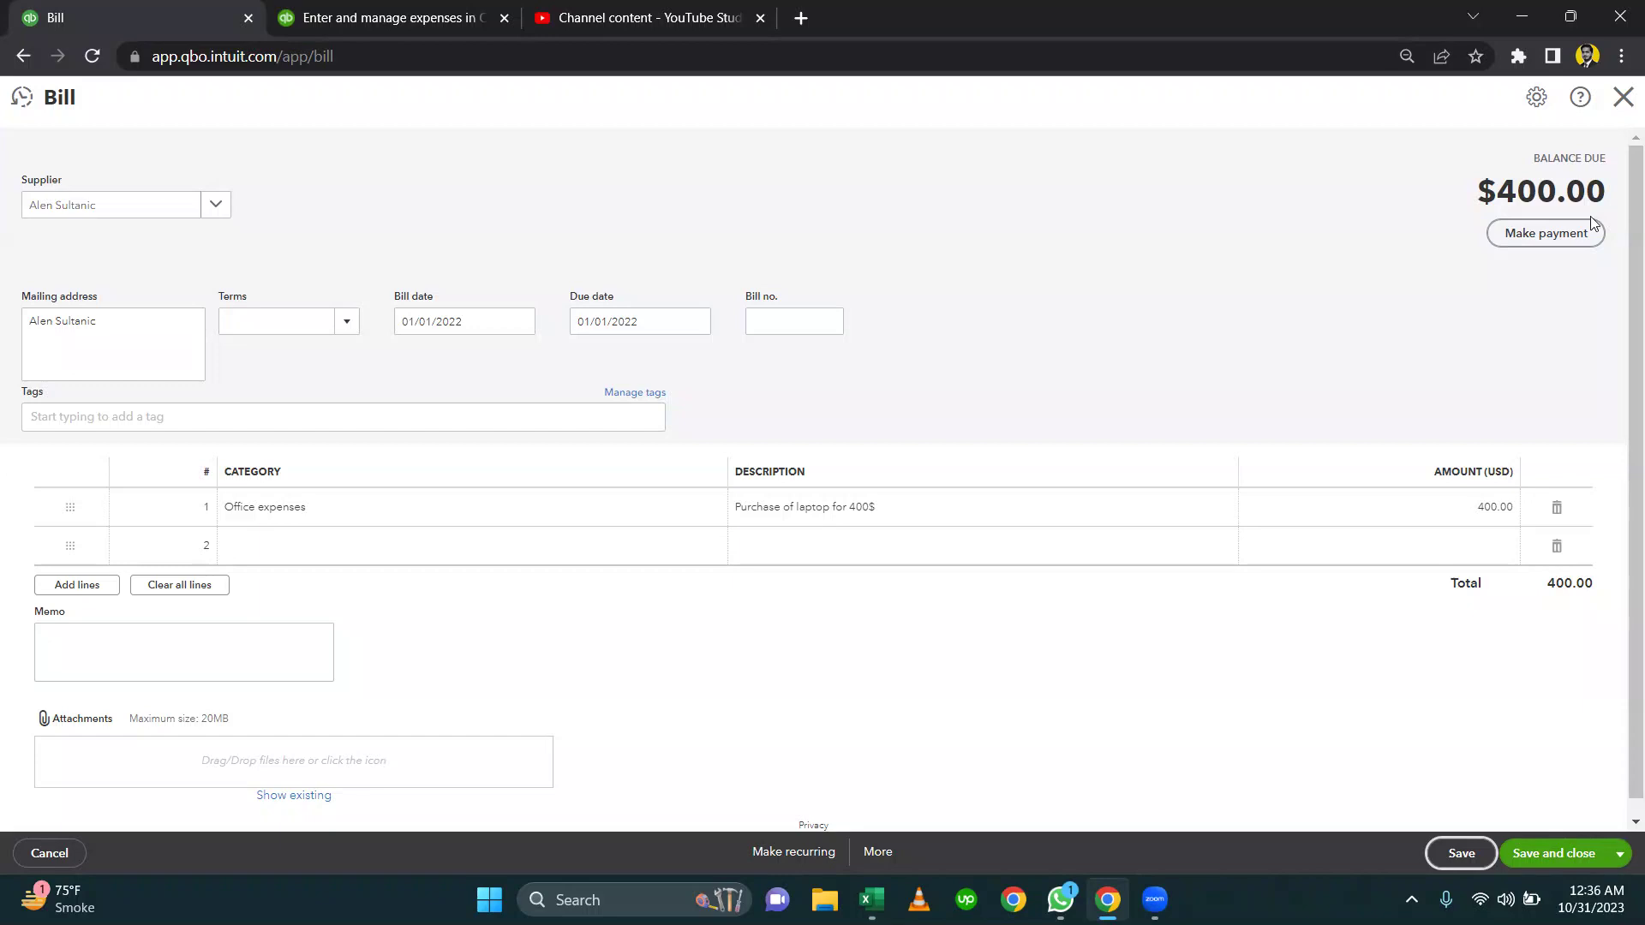
Start a payment for the saved laptop bill and try to set its payment date to 01/15/2022
click(1564, 246)
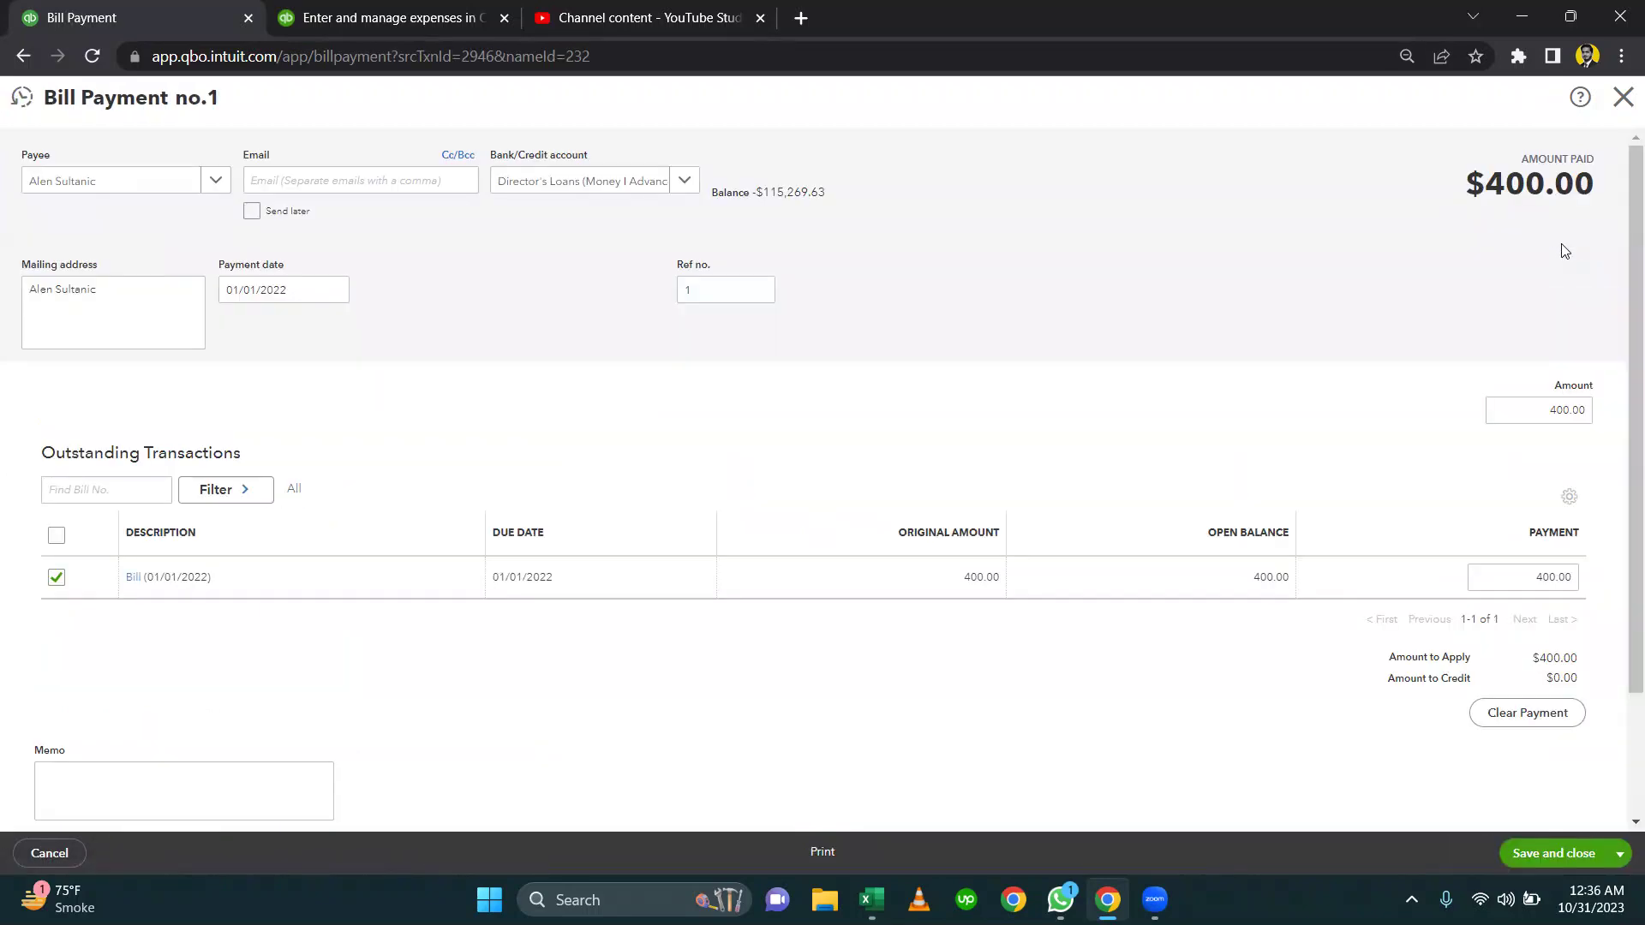
click(257, 292)
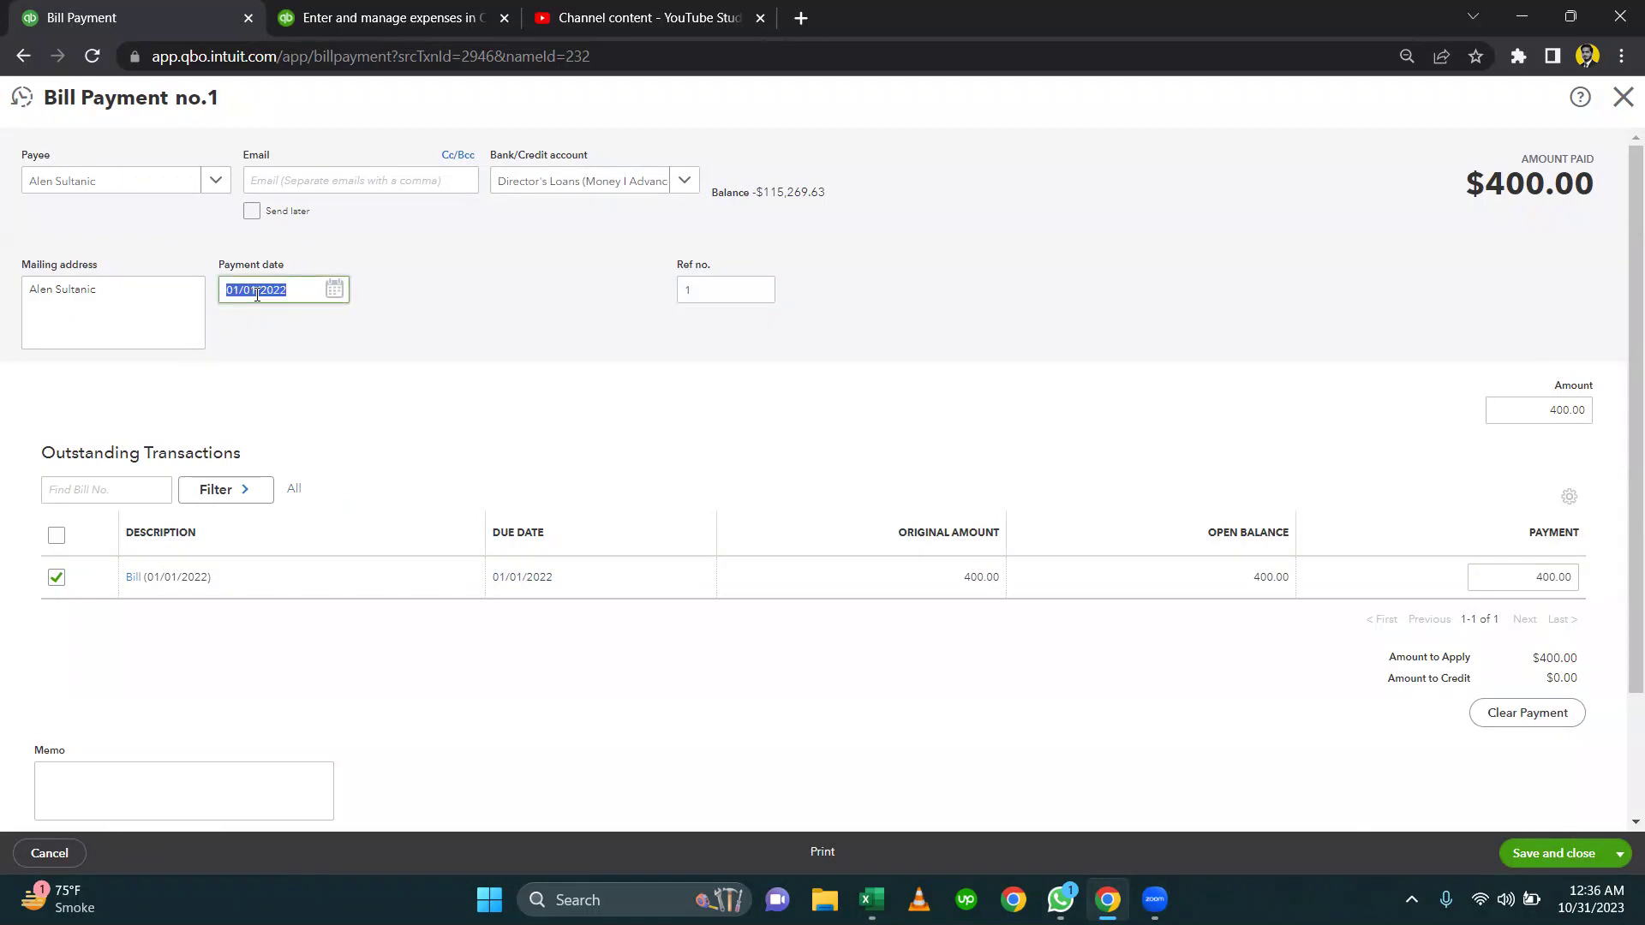
key(Left)
key(Right)
key(BackSpace)
key(BackSpace)
text(15)
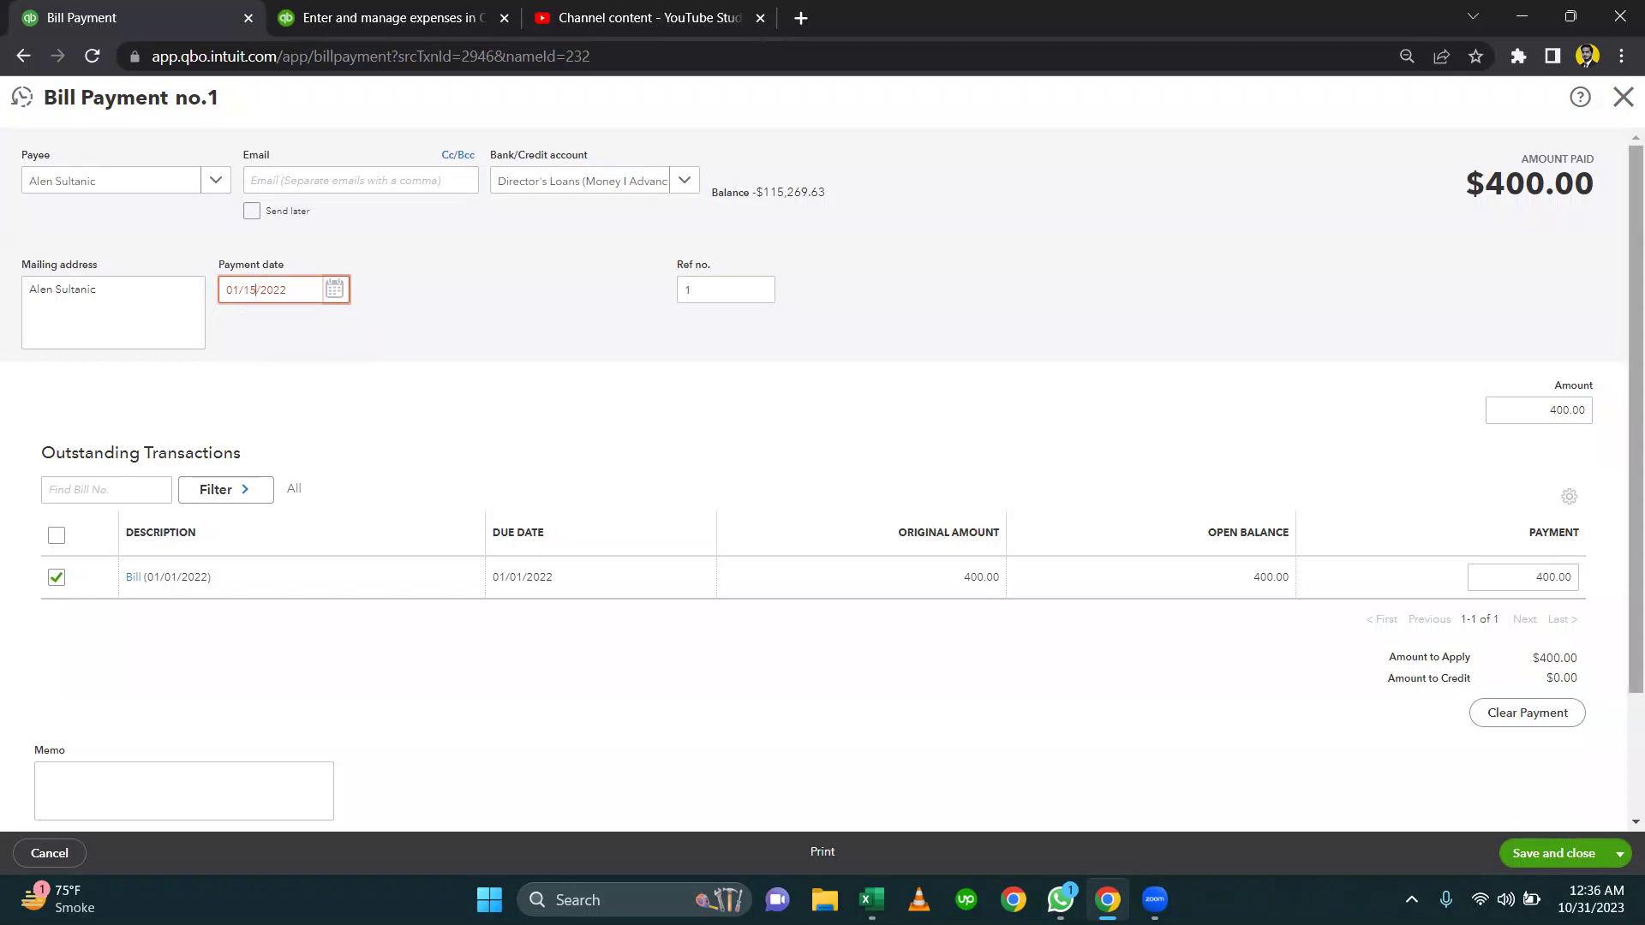
click(1548, 410)
click(1548, 410)
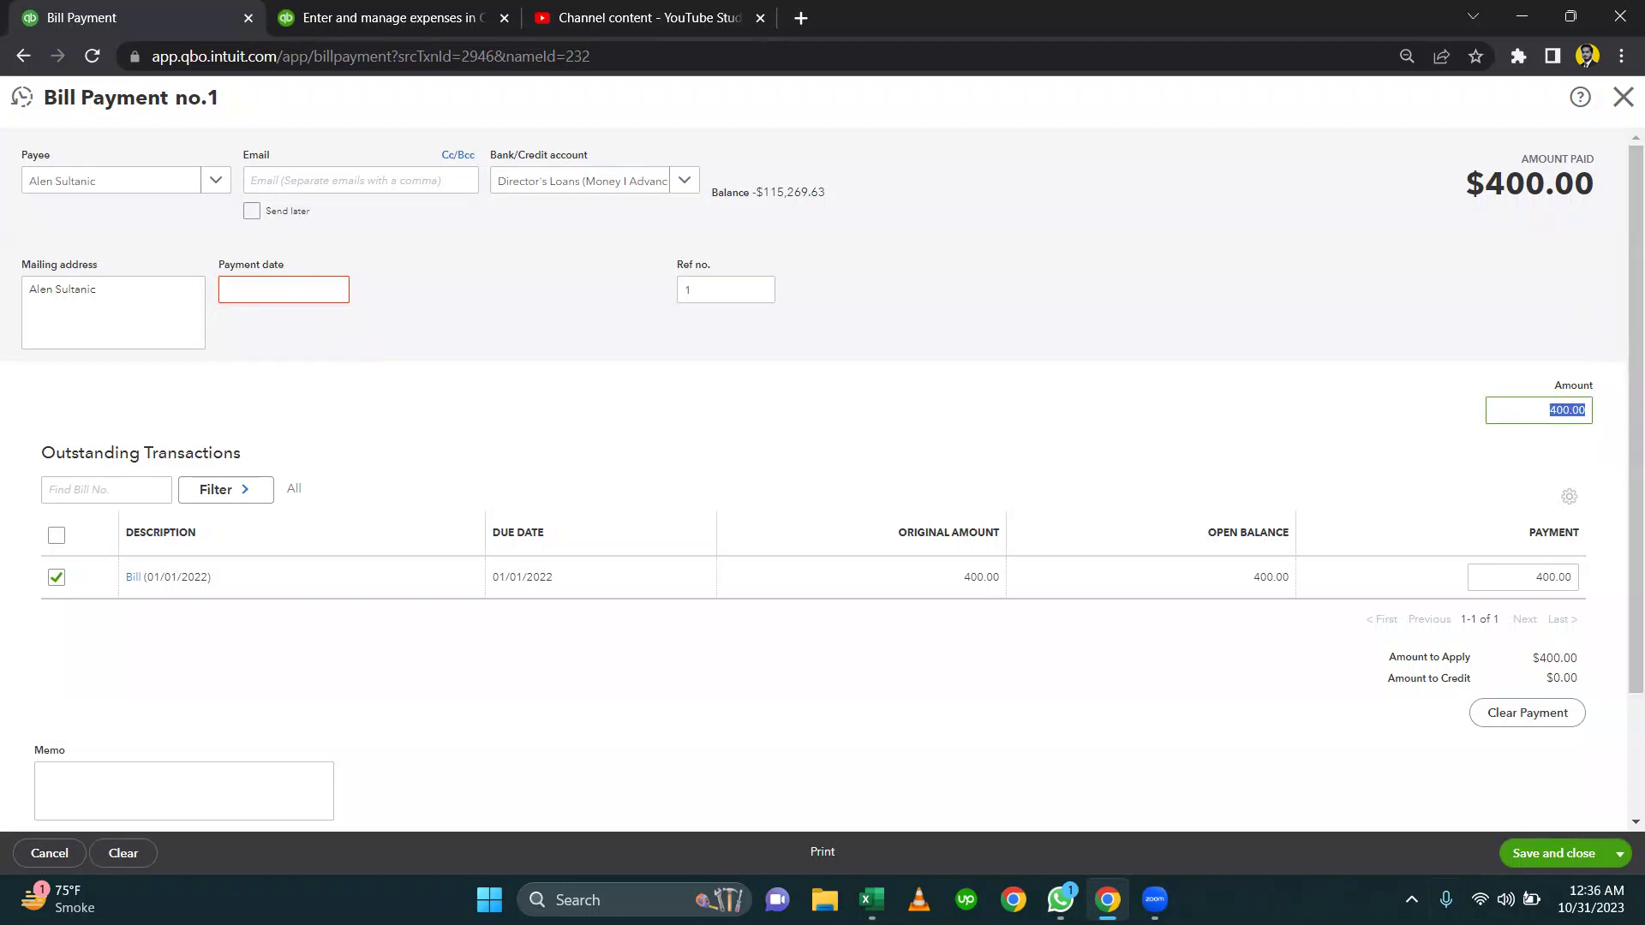
click(1619, 854)
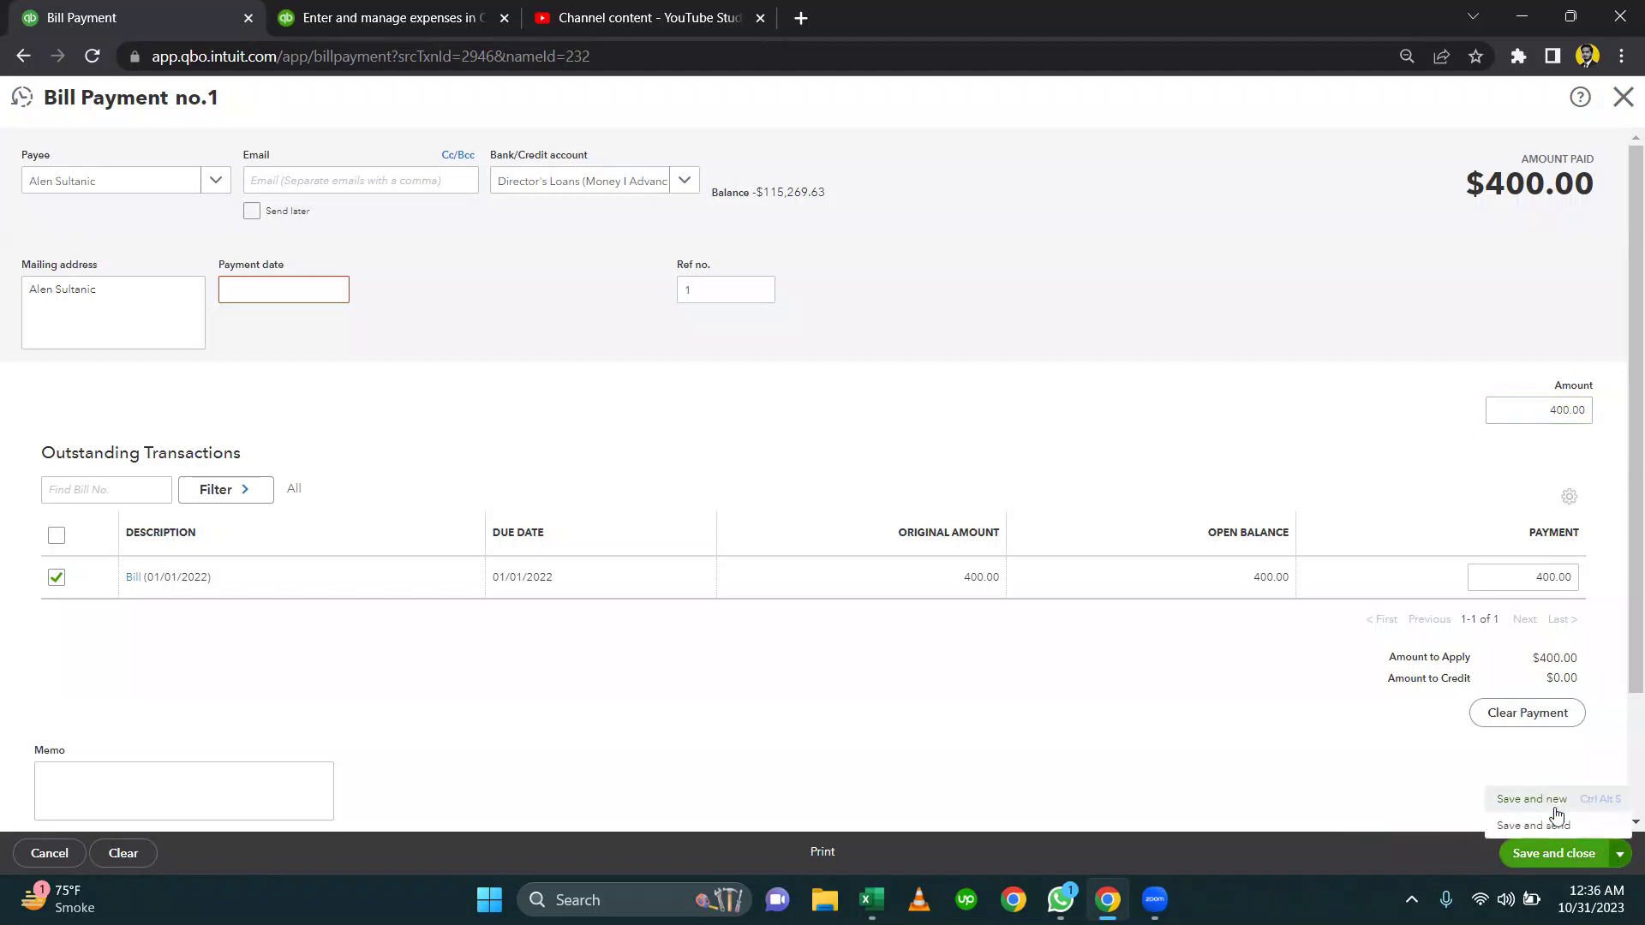
click(1464, 813)
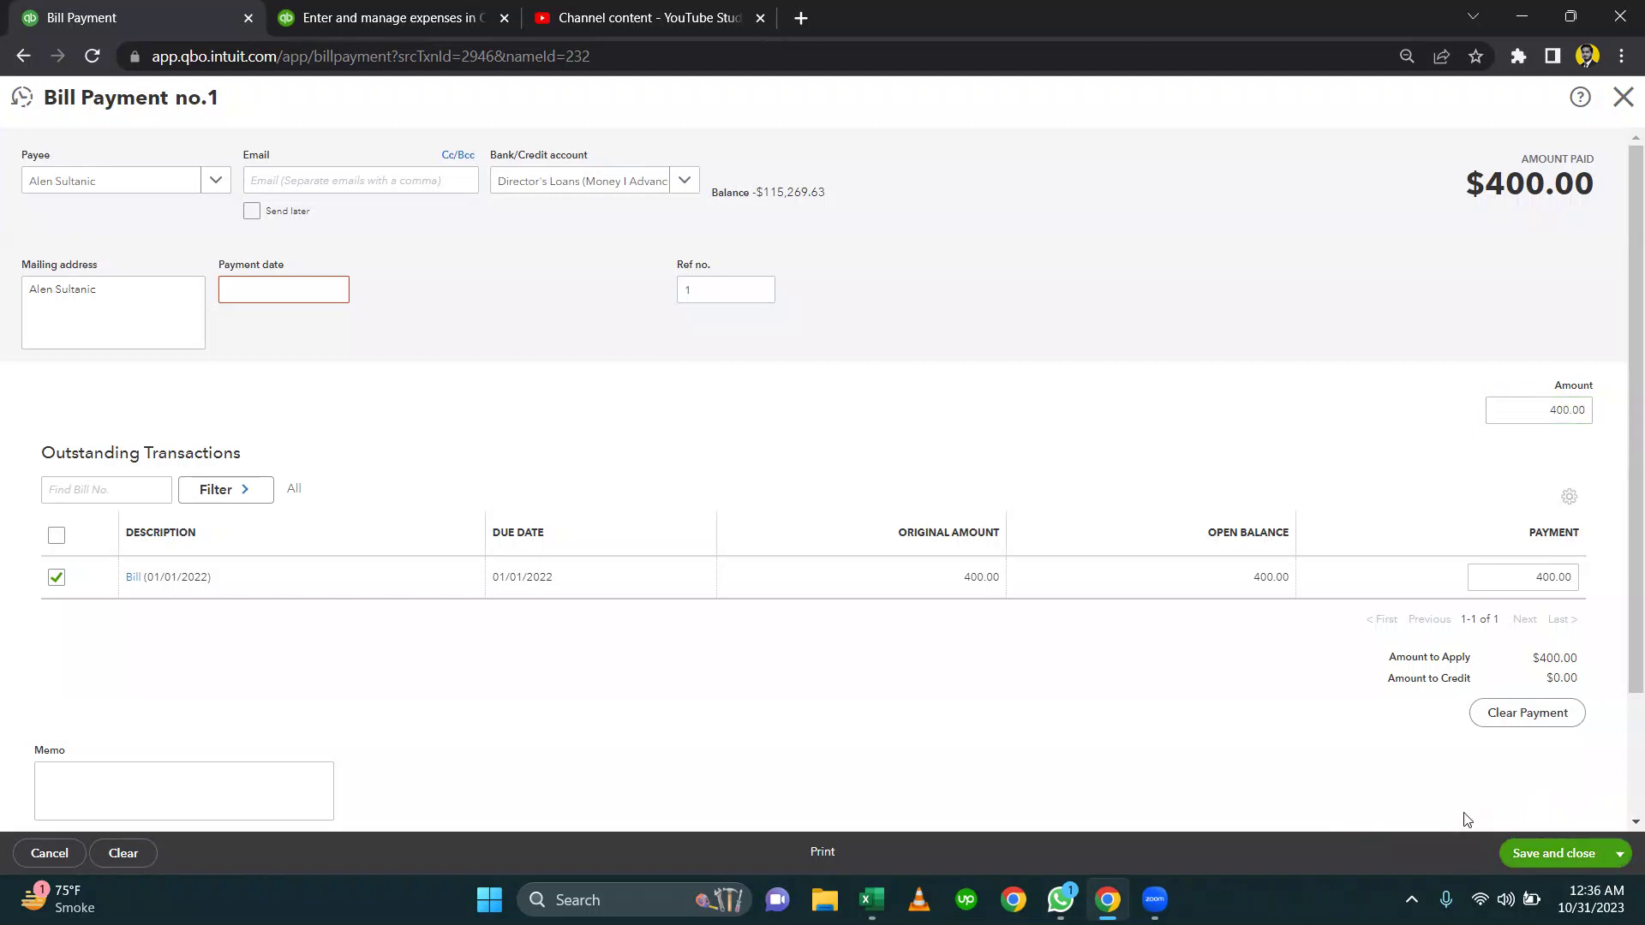
Set the bill payment's date to 15/01/2022 and leave the payment form without saving
click(271, 292)
text(15/01/2022)
key(Tab)
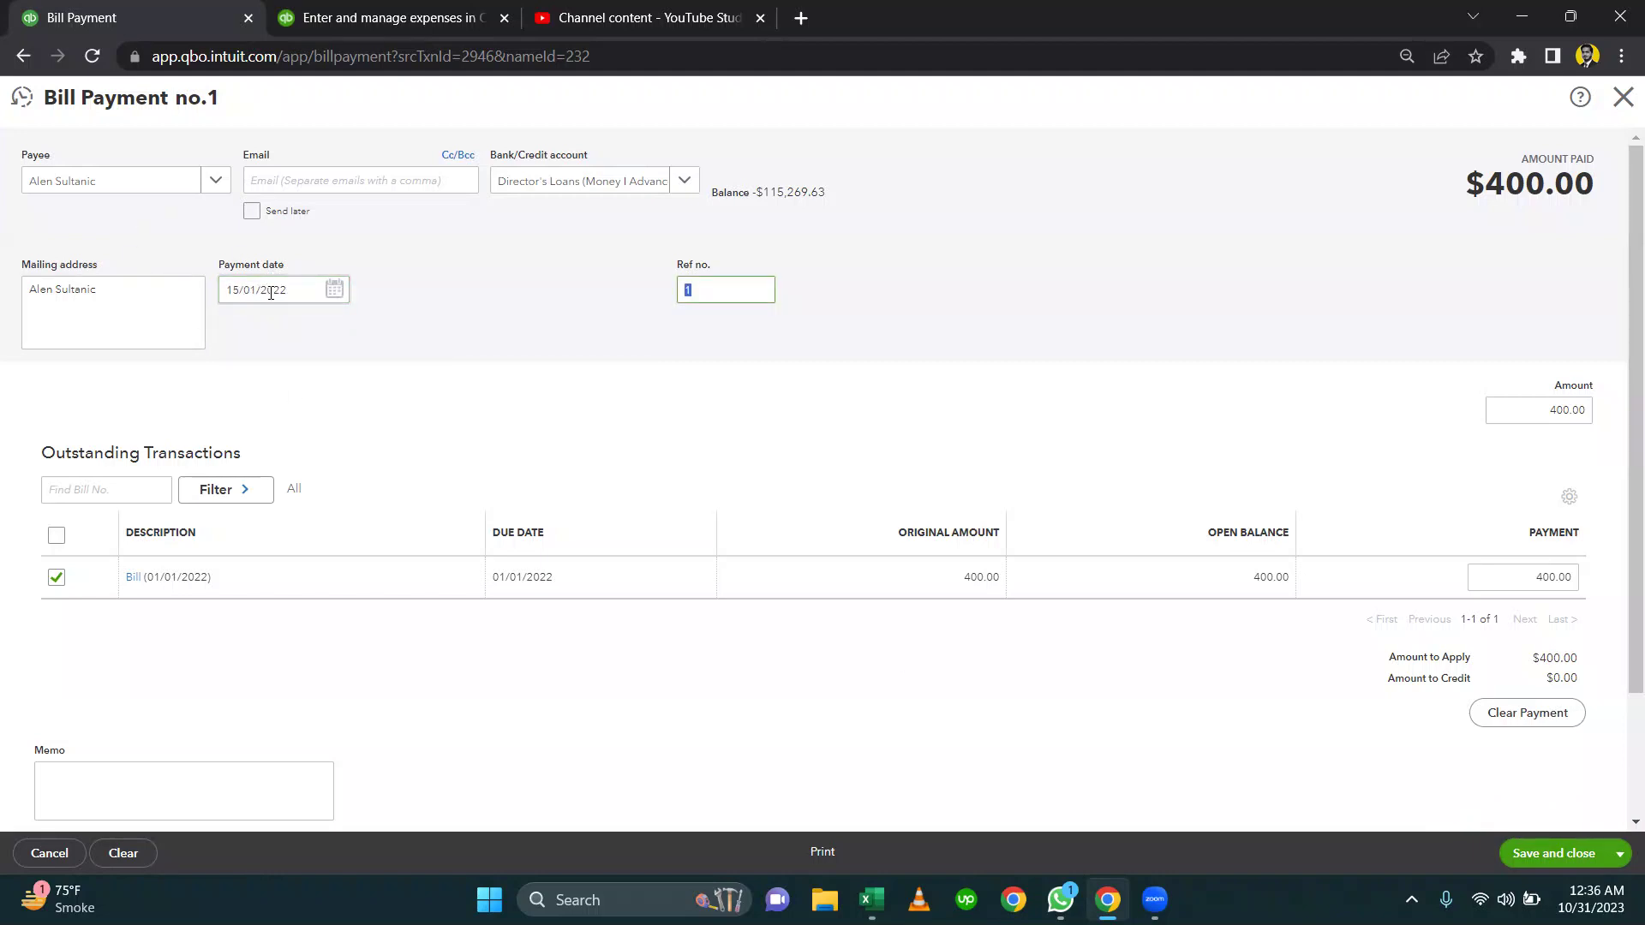
click(1238, 351)
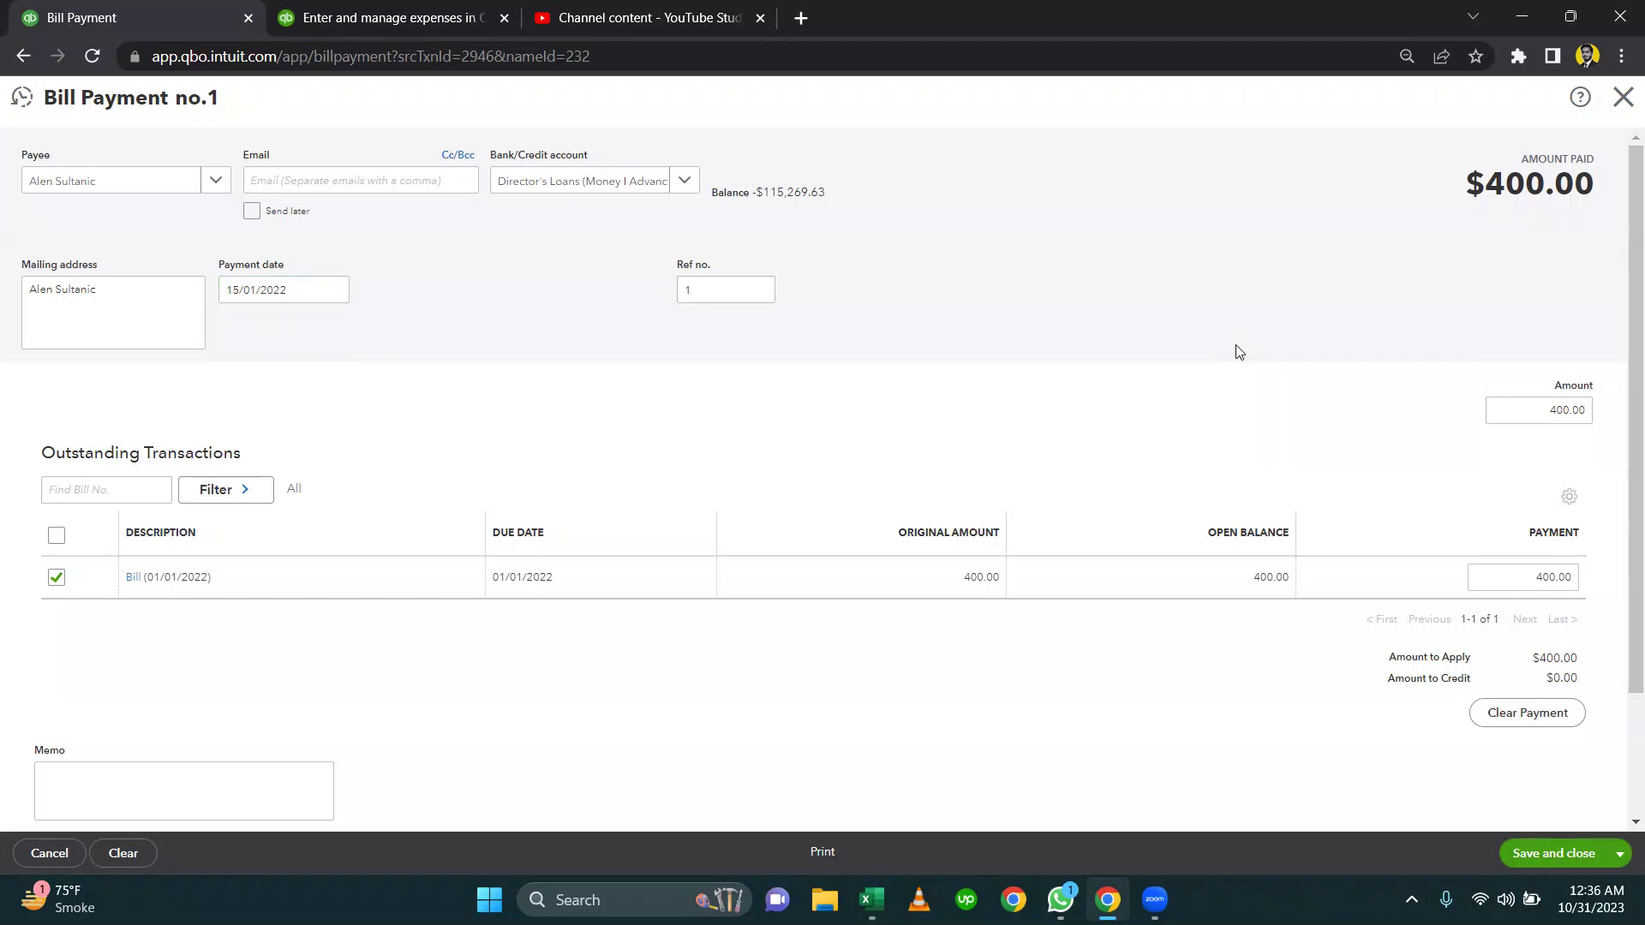
click(1624, 97)
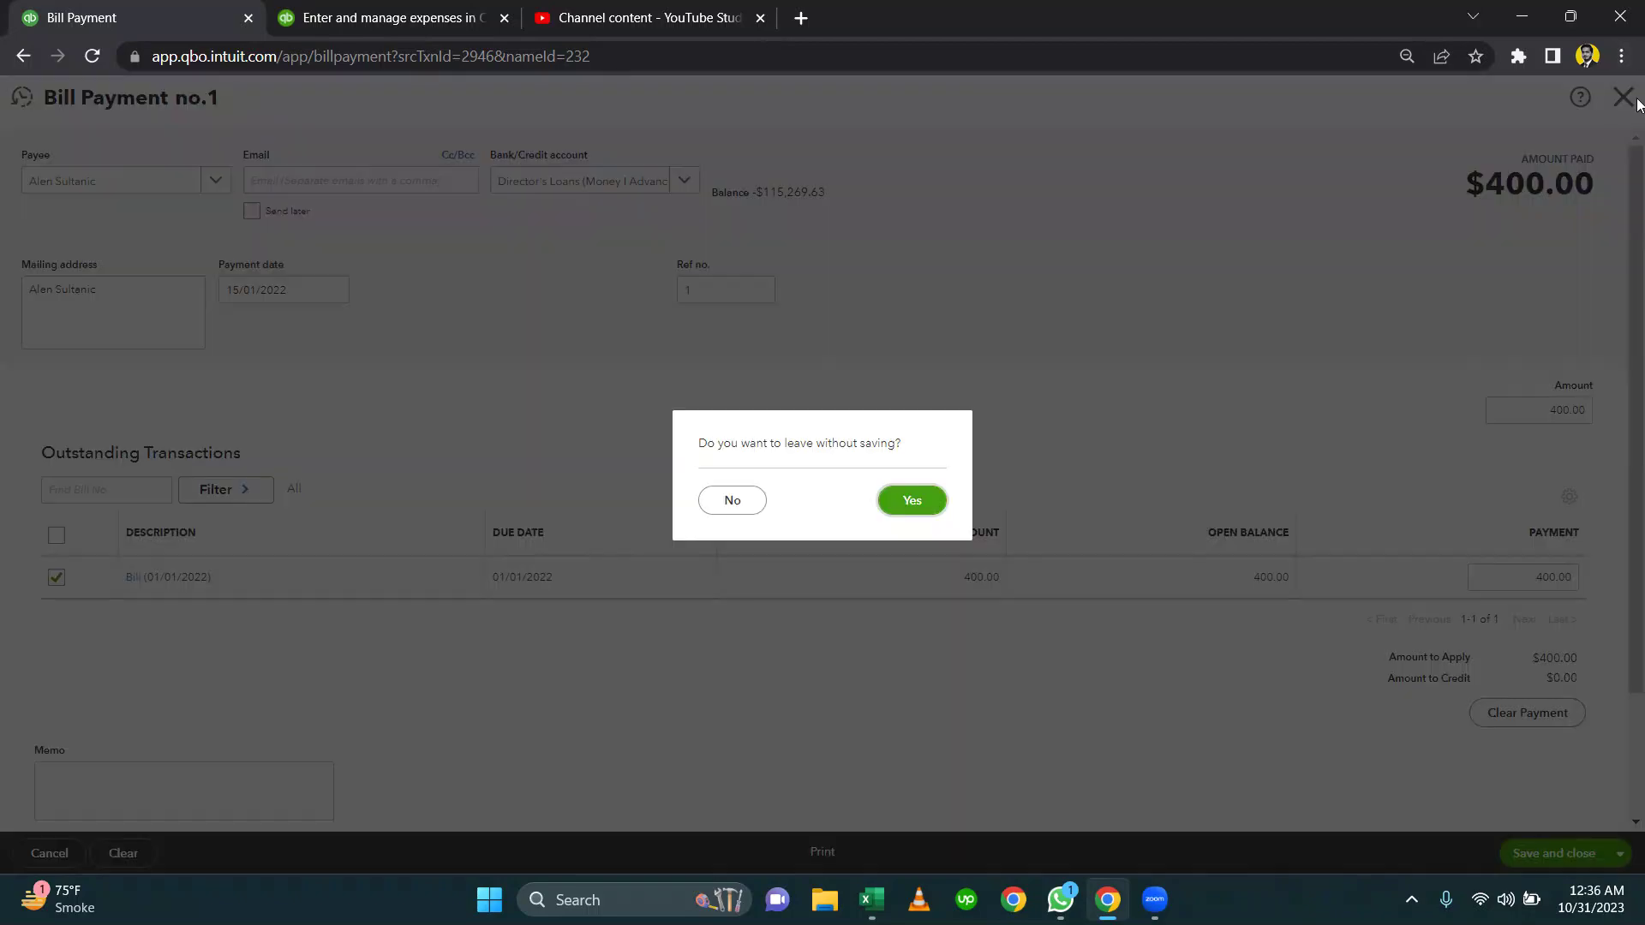
click(913, 510)
Check the café coffee expense in cell D5 of the Excel sheet and start a new QuickBooks bill for supplier Acodei
key(alt+Tab)
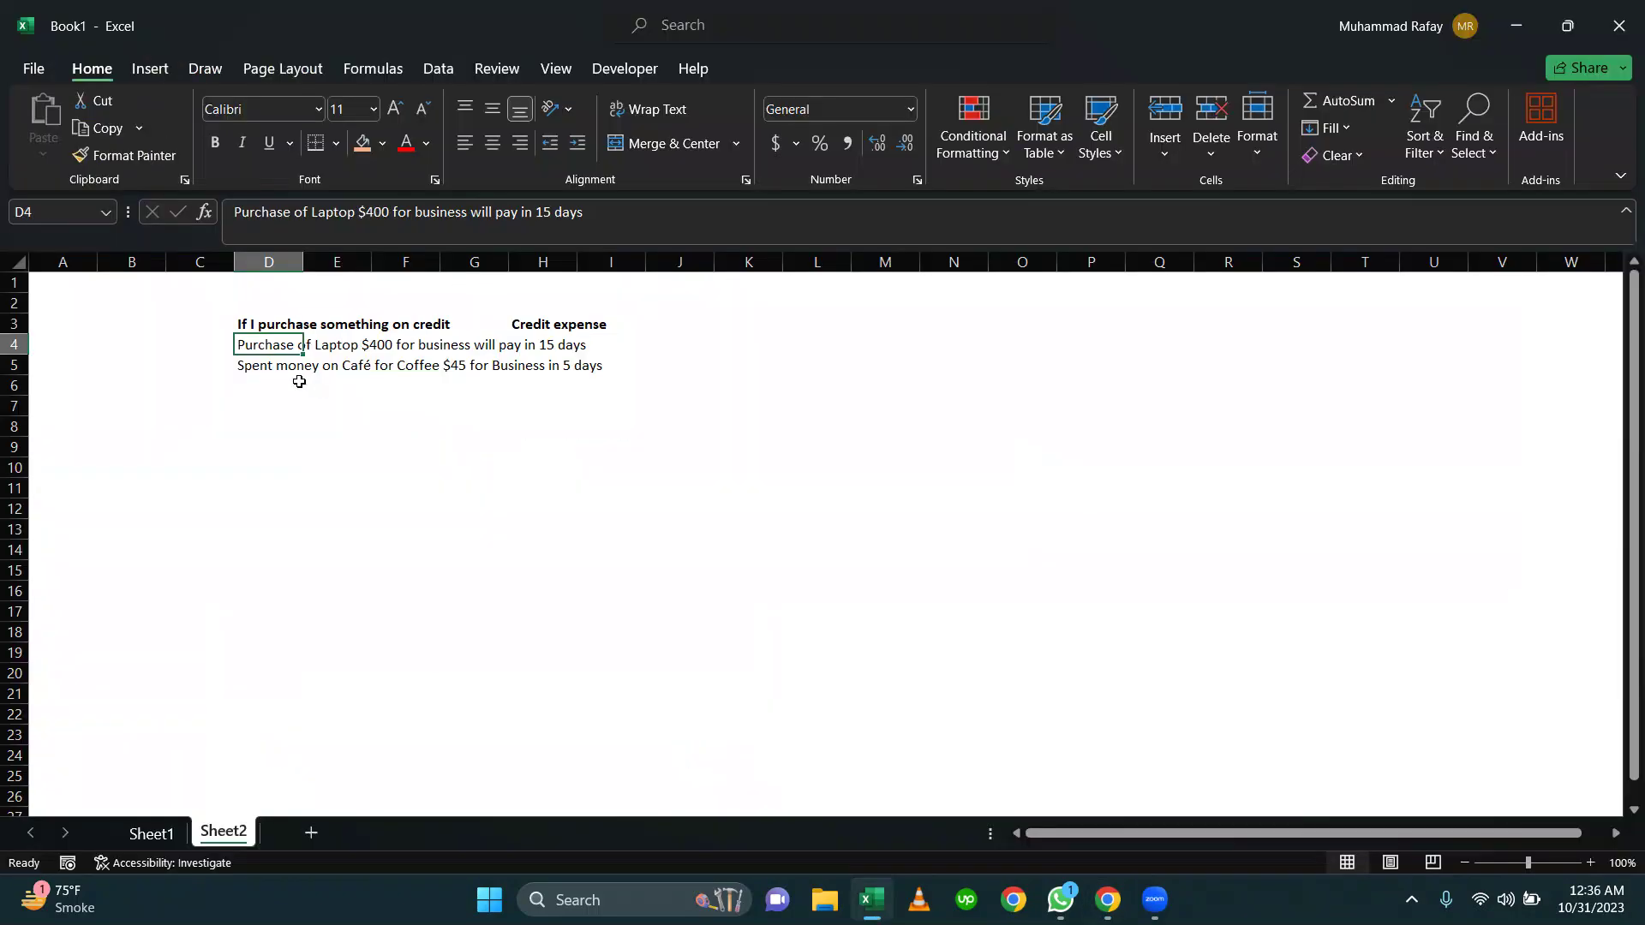
click(292, 377)
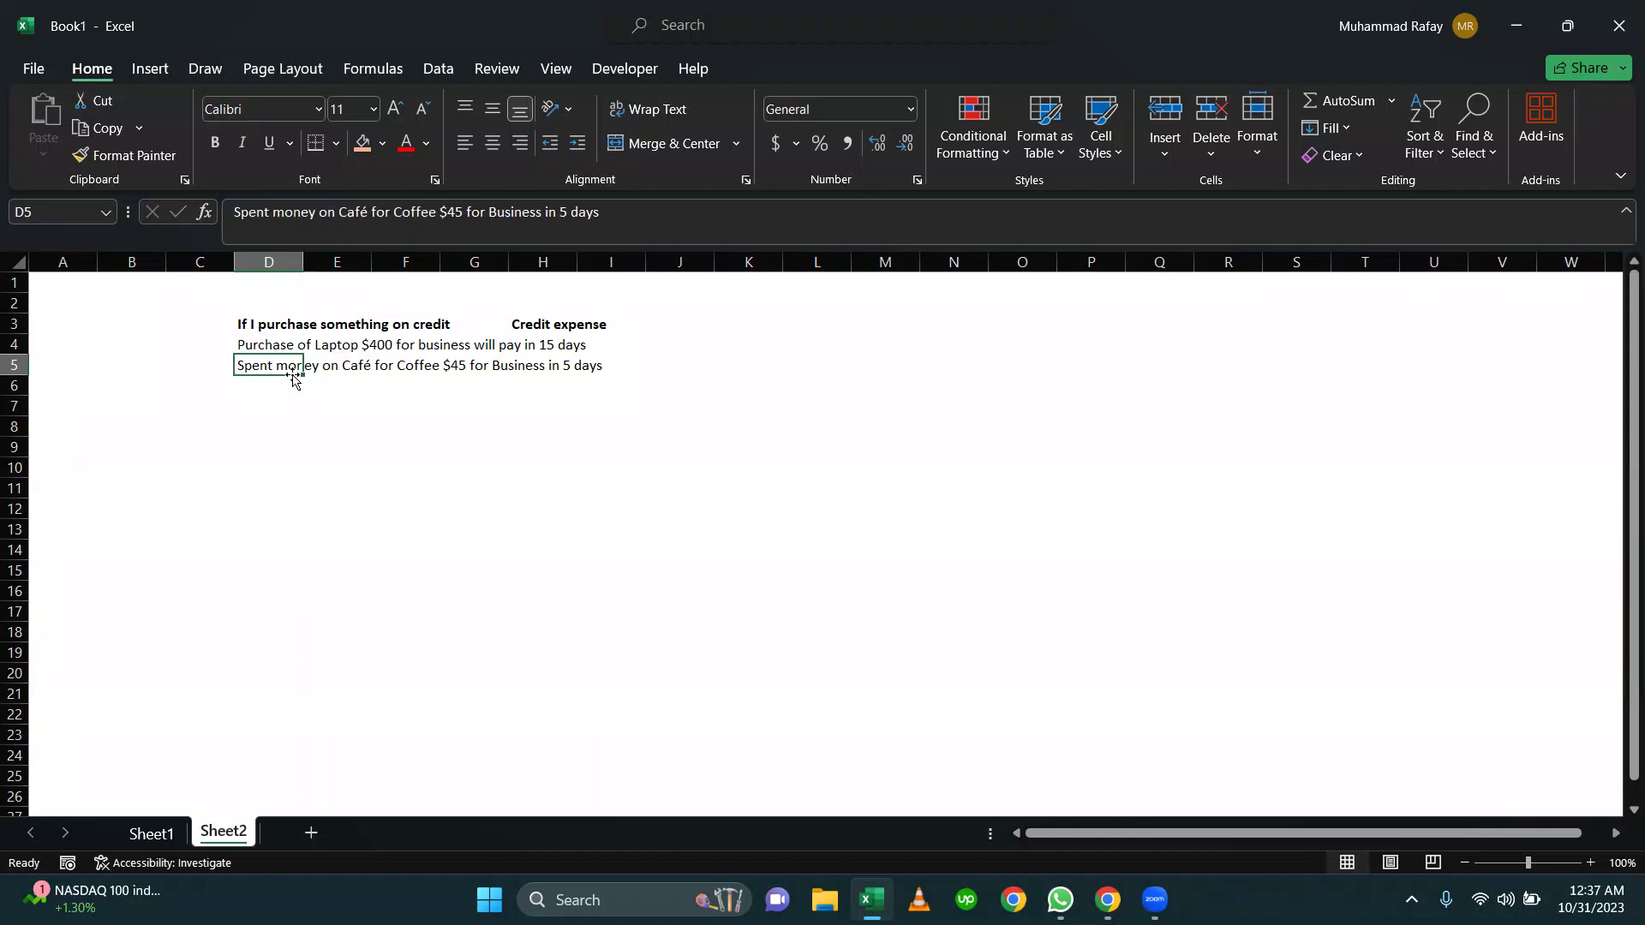
key(alt+Tab)
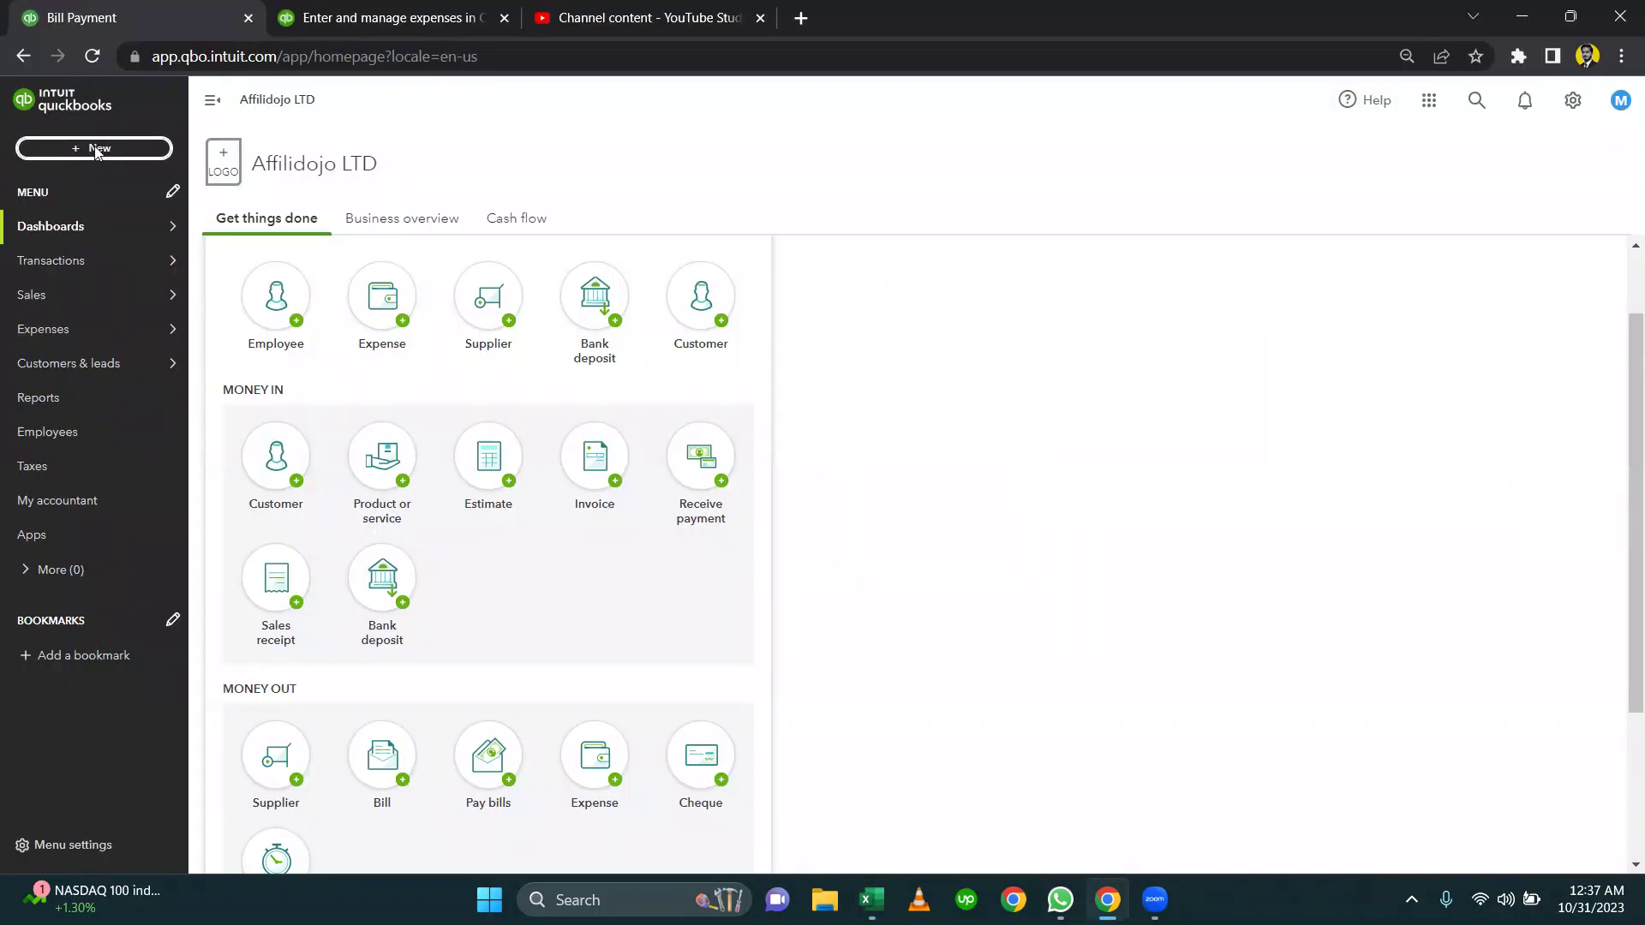
click(95, 148)
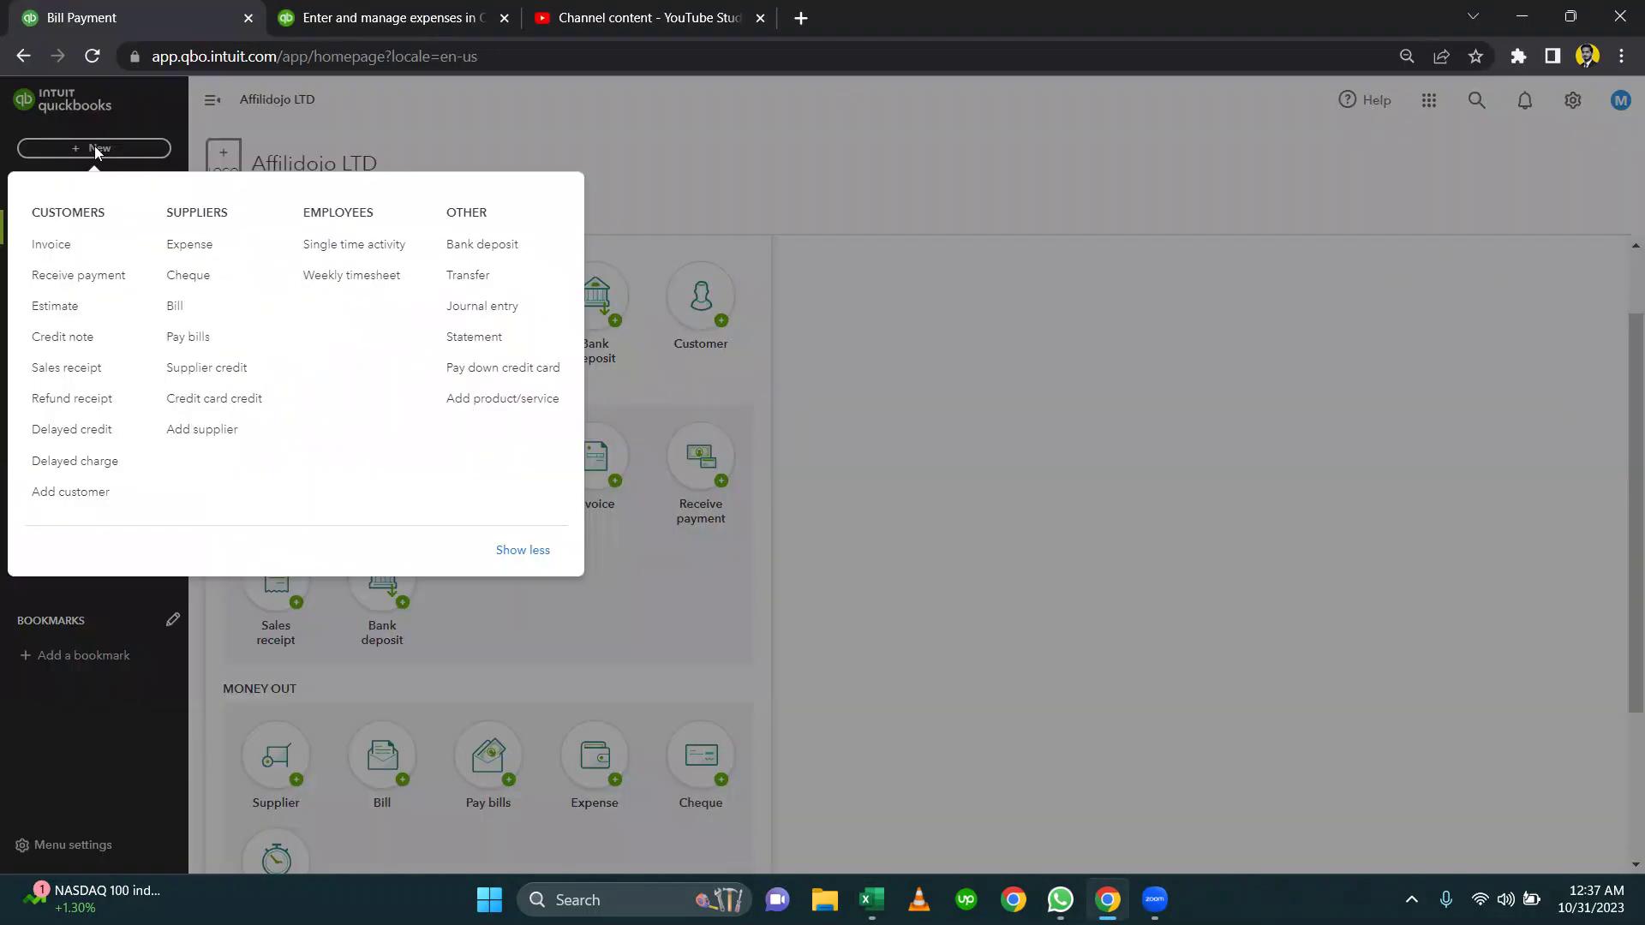
click(240, 314)
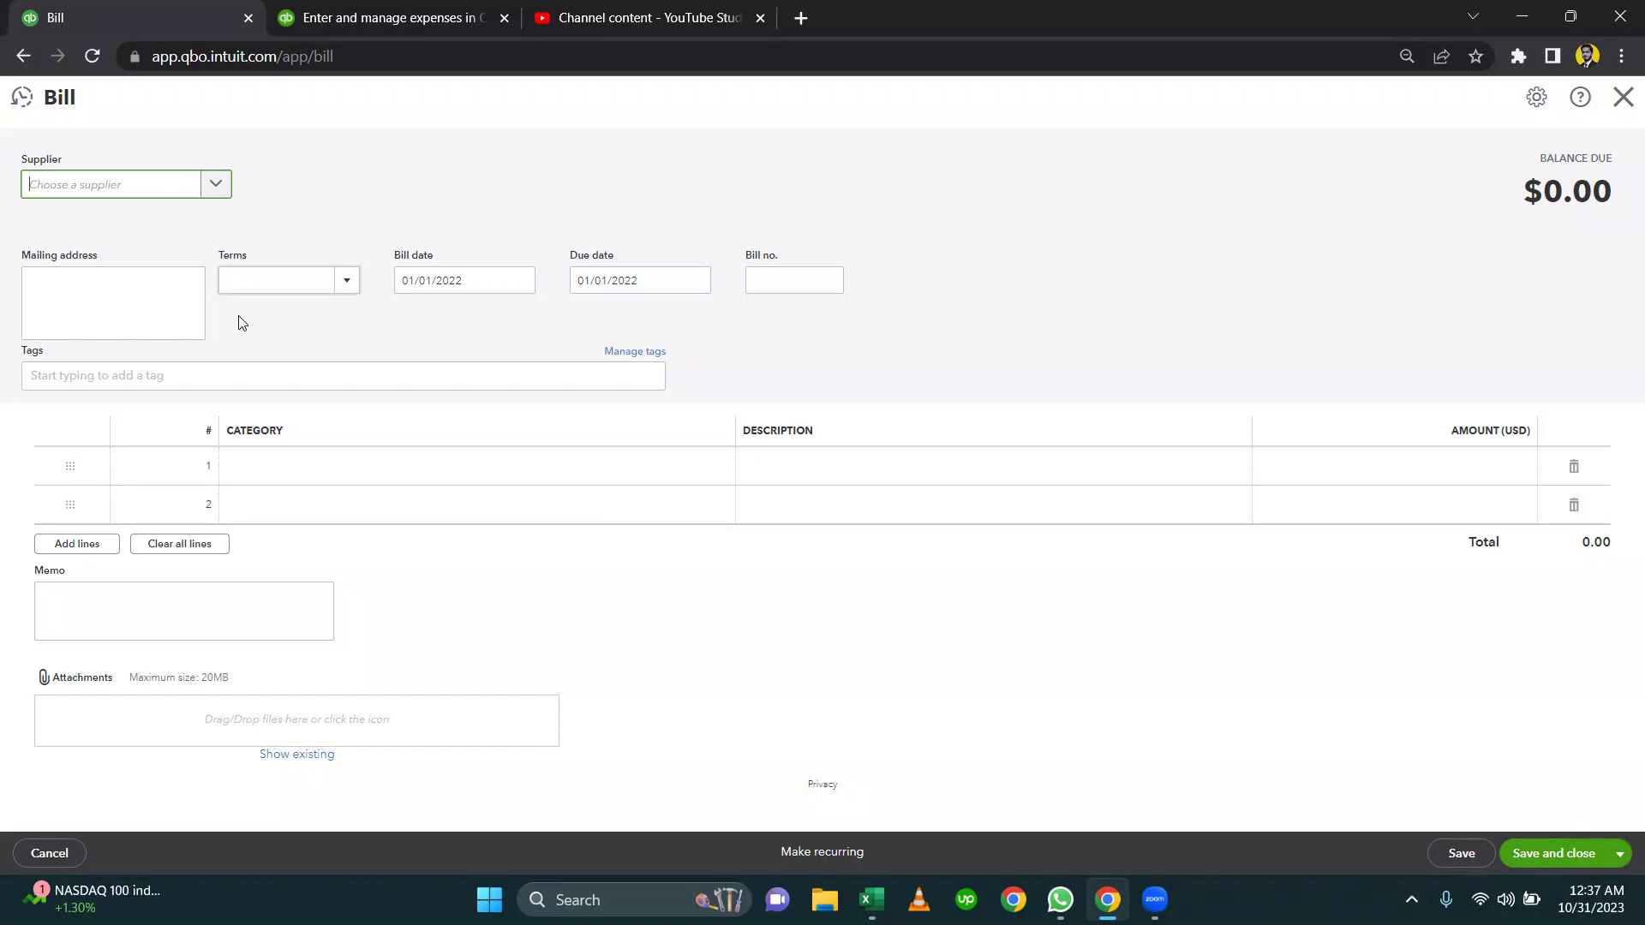
click(159, 190)
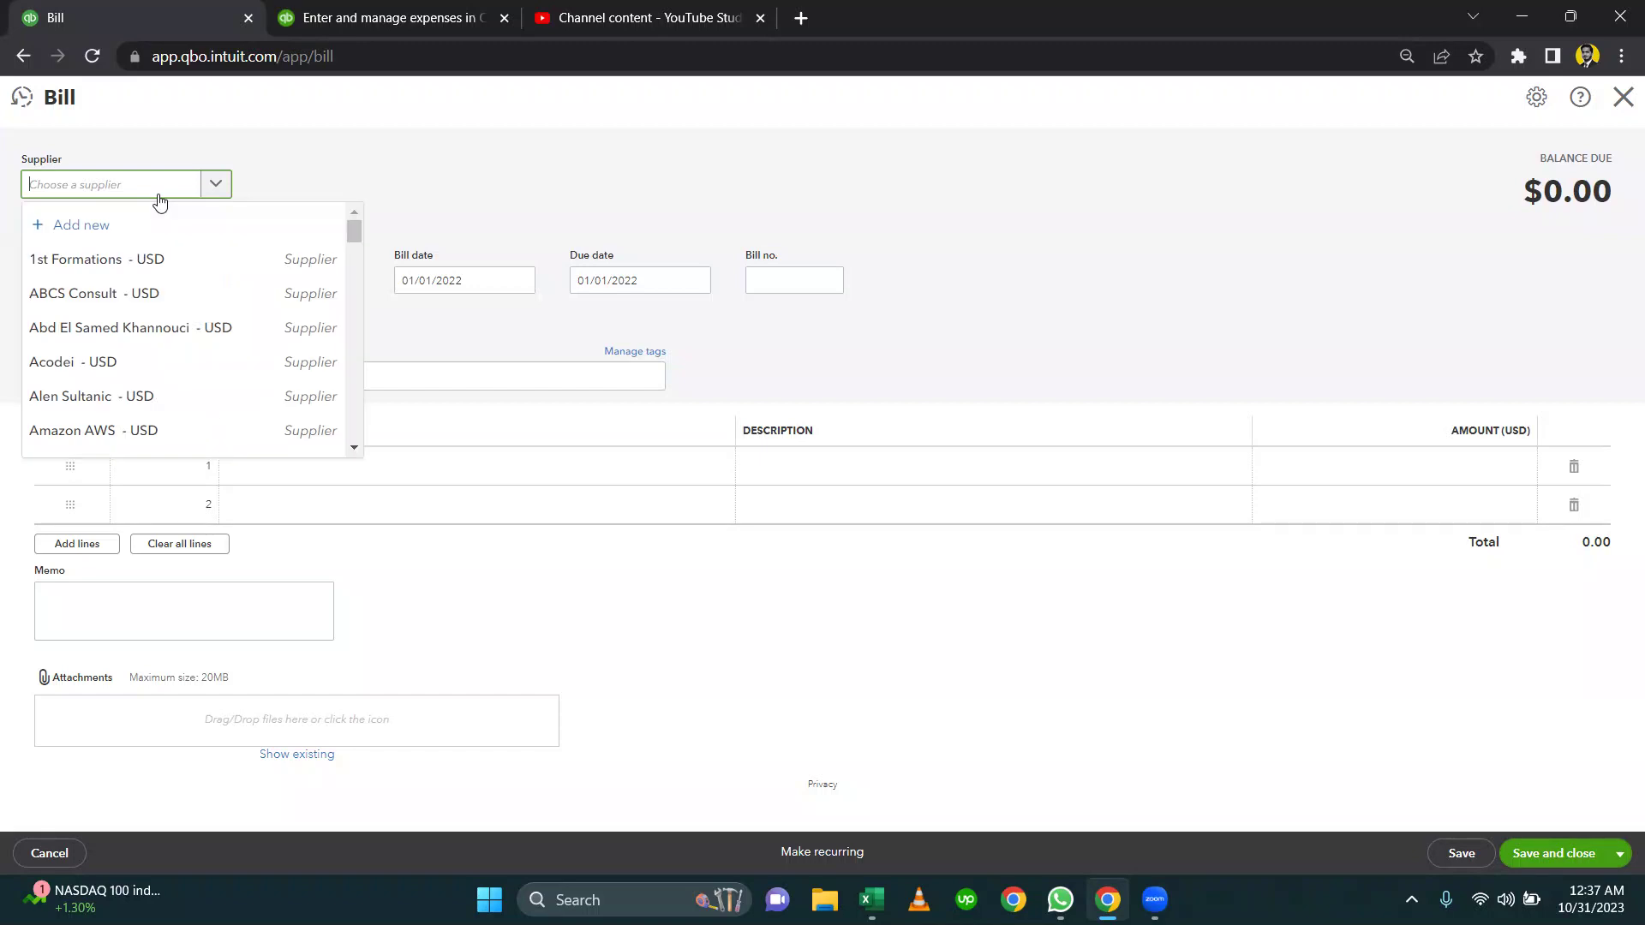
click(155, 364)
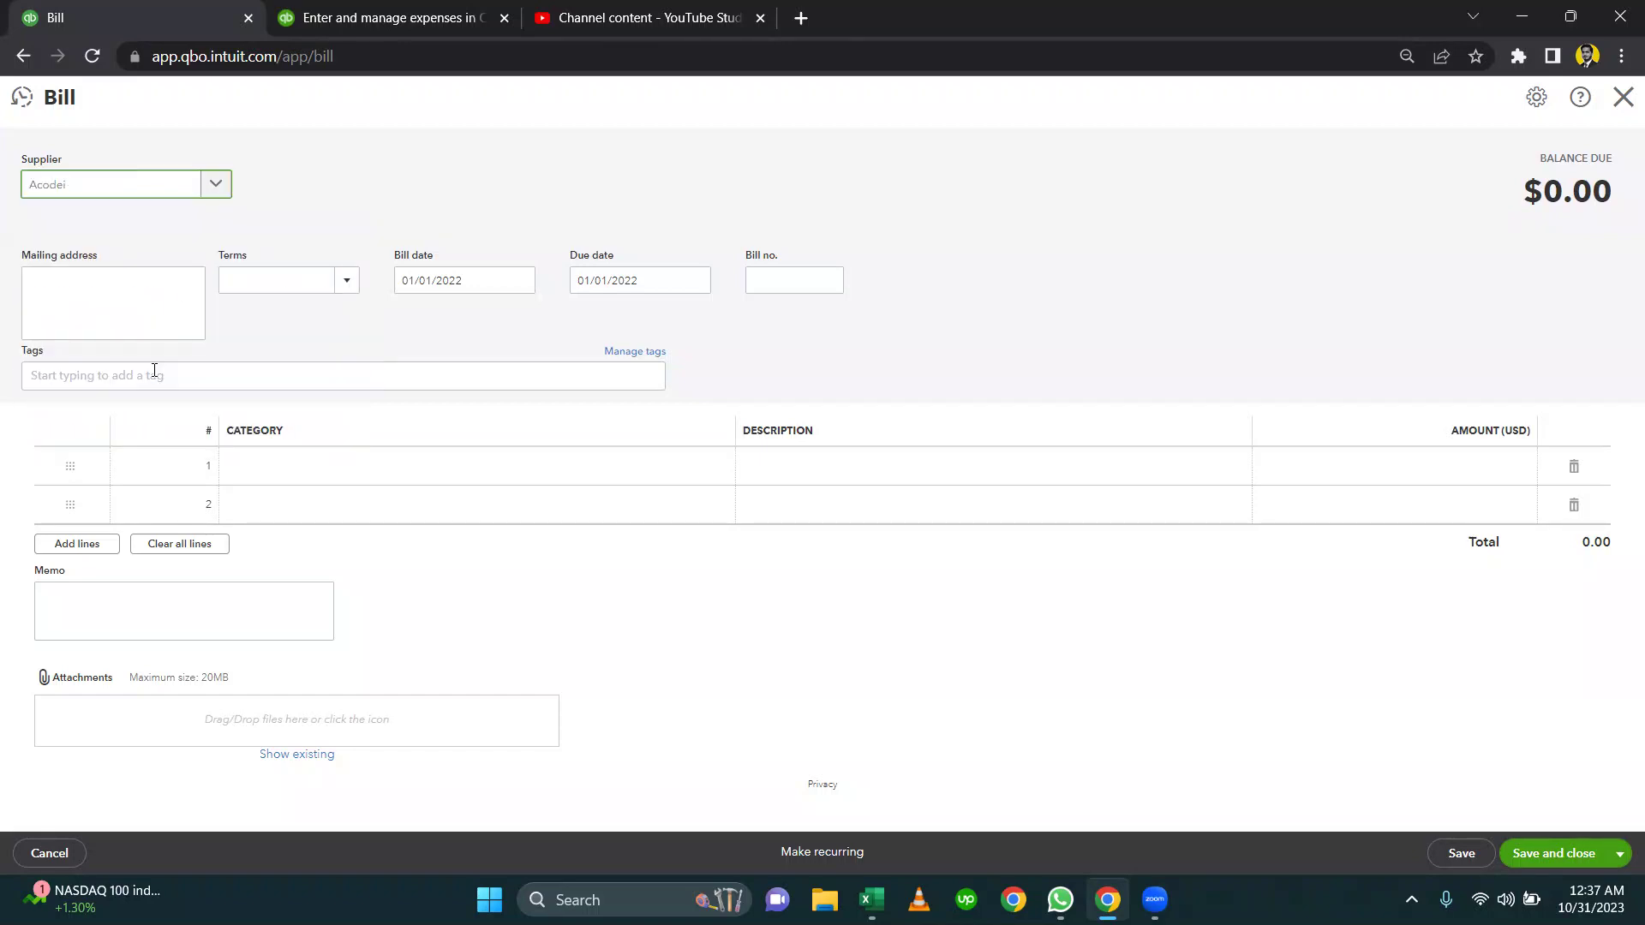
Assign the Meals and entertainment category to the first line of the Acodei bill
click(392, 463)
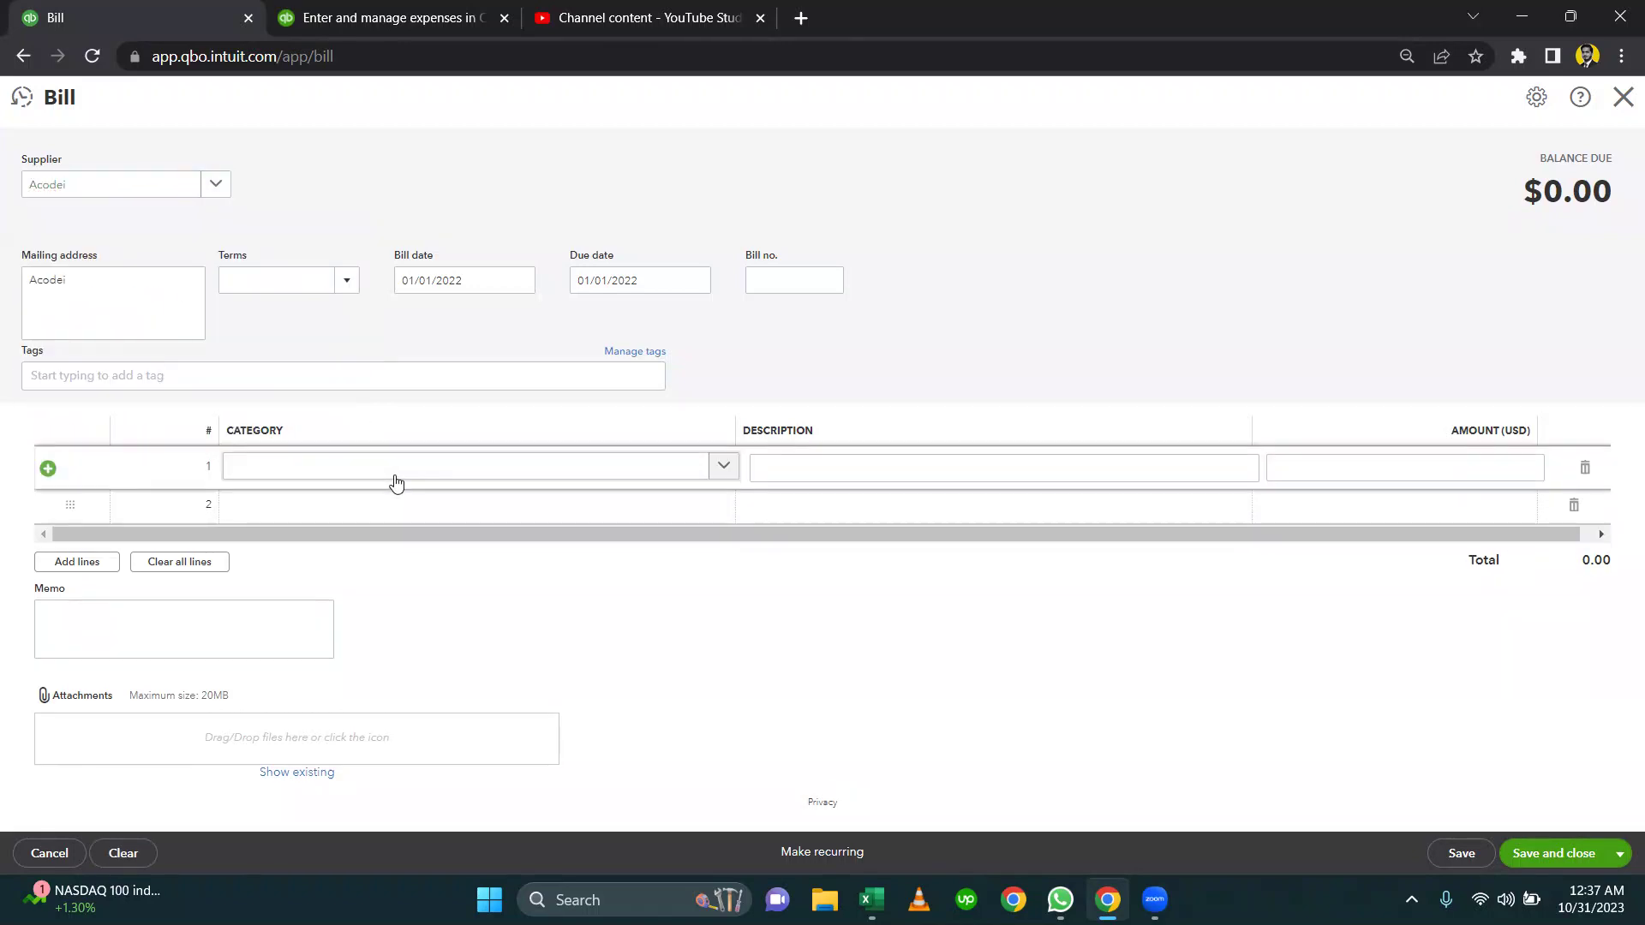
click(395, 477)
text(meals)
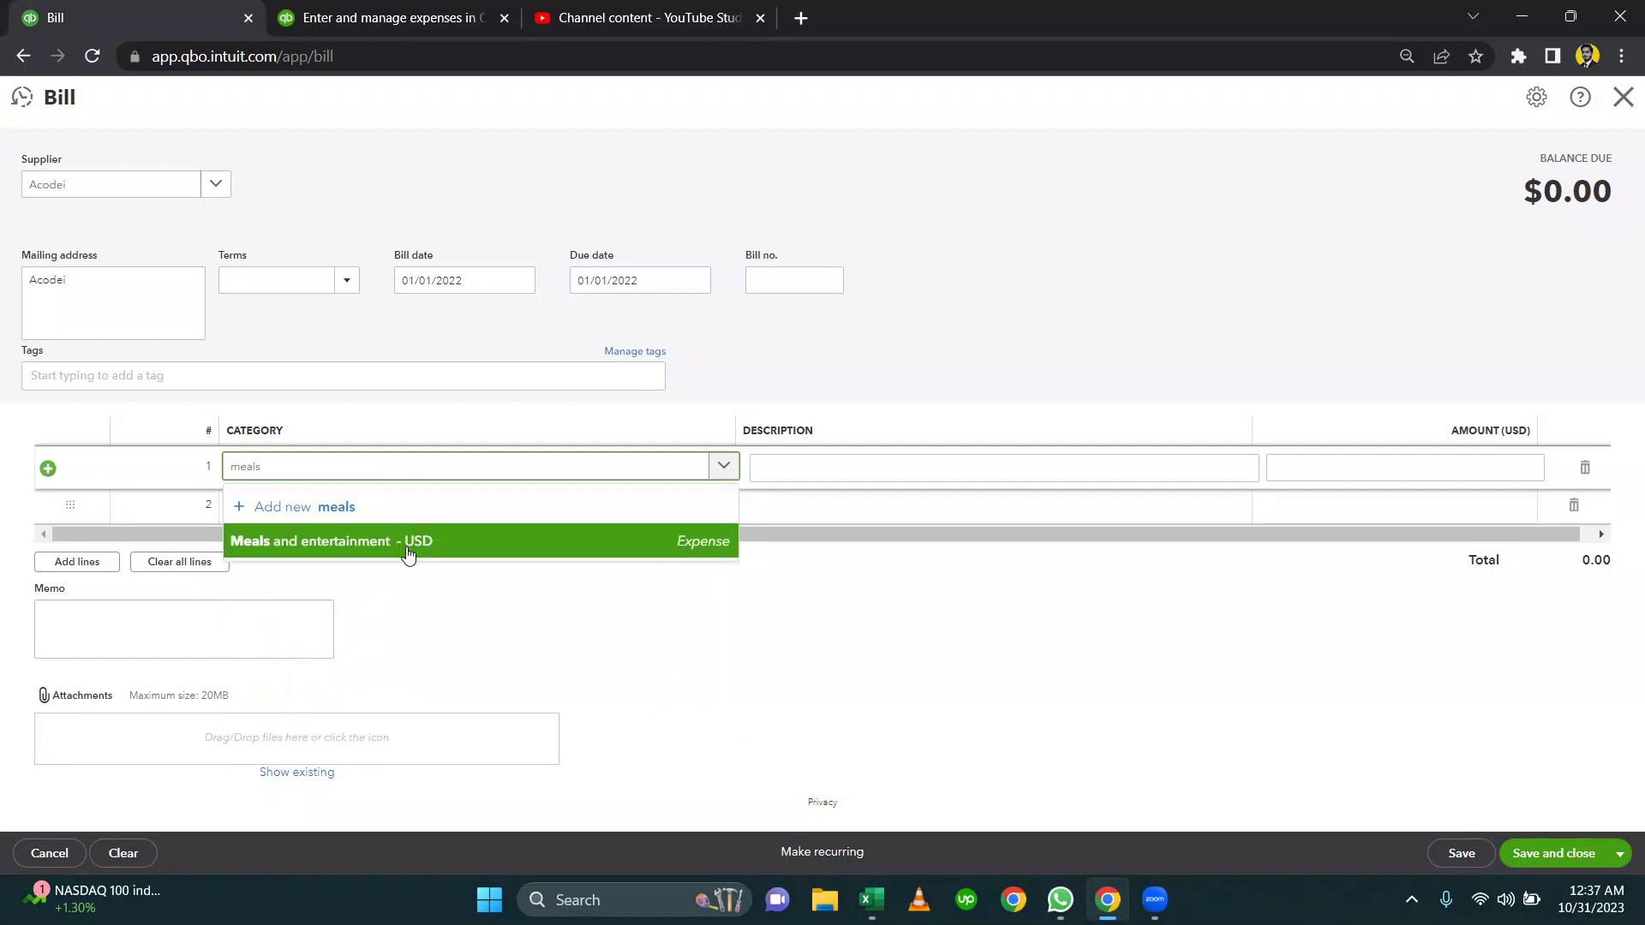
click(404, 549)
Copy the café coffee expense text from cell D5 of the Excel sheet into the first bill line's description in QuickBooks
click(999, 458)
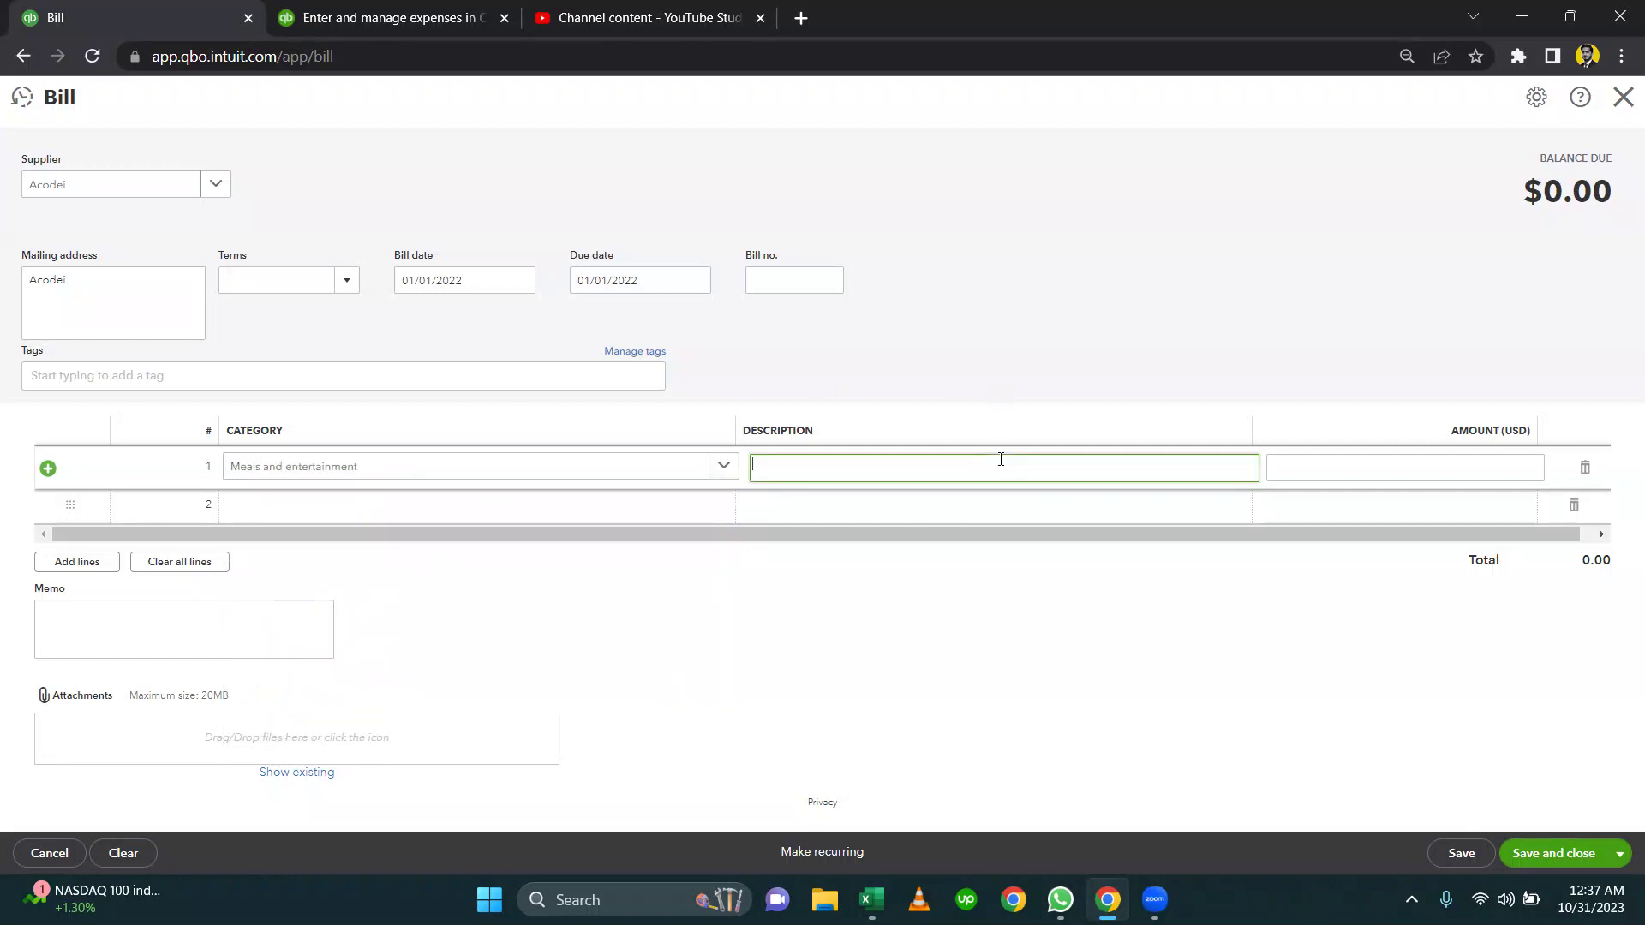
key(alt+Tab)
key(ctrl+c)
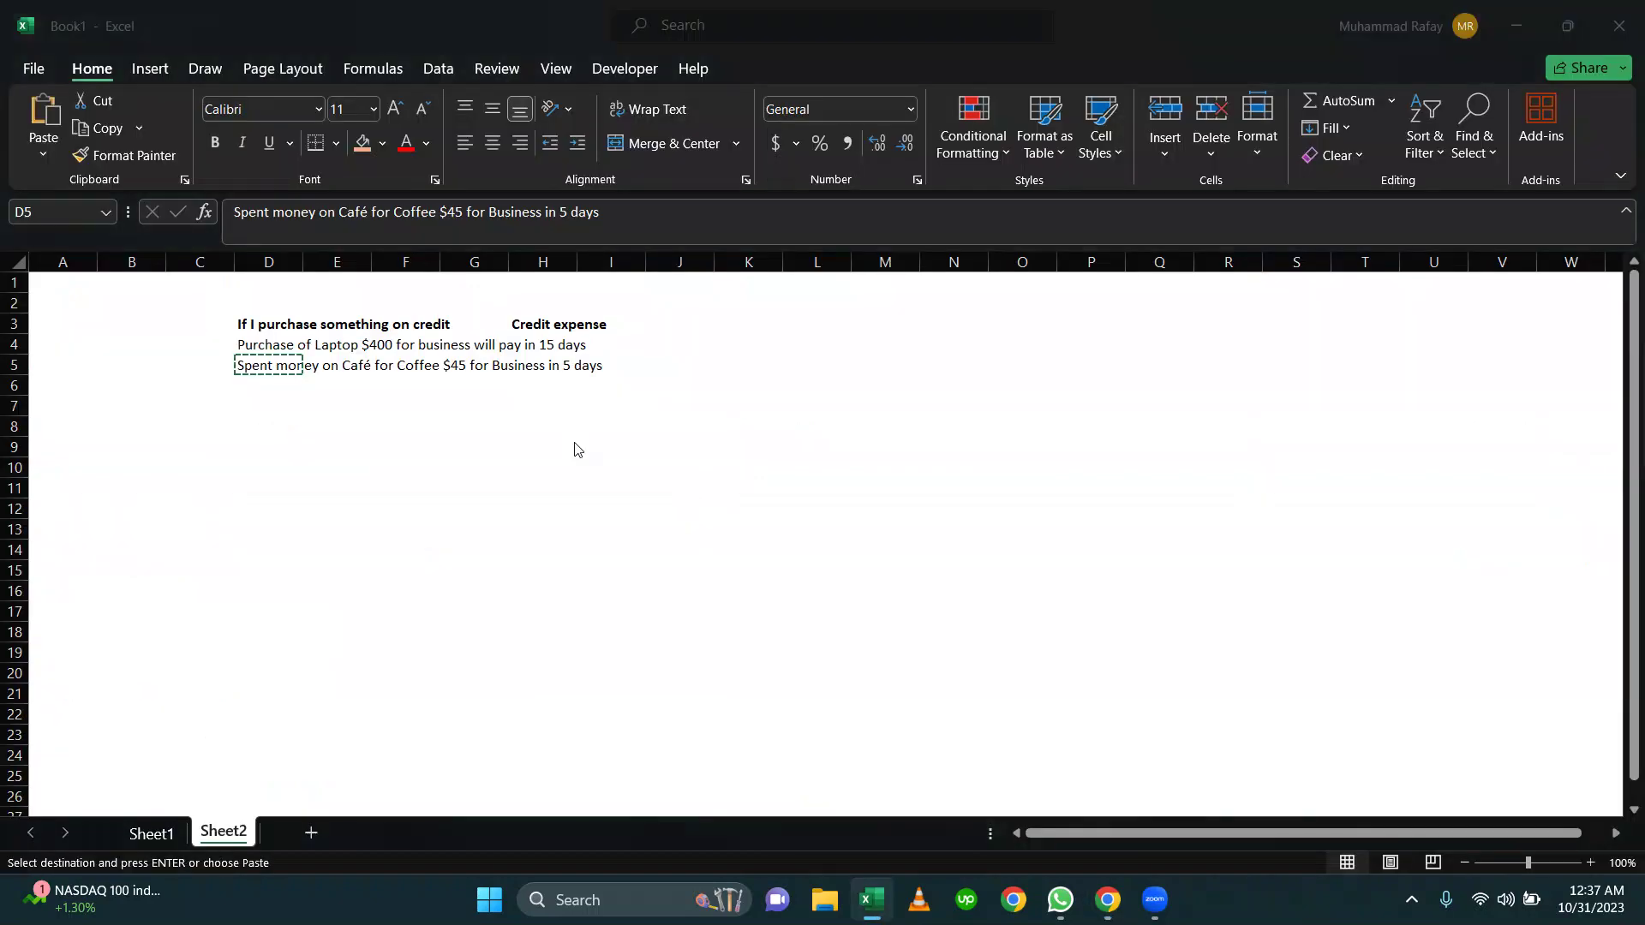
key(alt+Tab)
key(ctrl+v)
Set the coffee line's amount to 45 and save the bill, keeping the form open
click(1500, 469)
text(45)
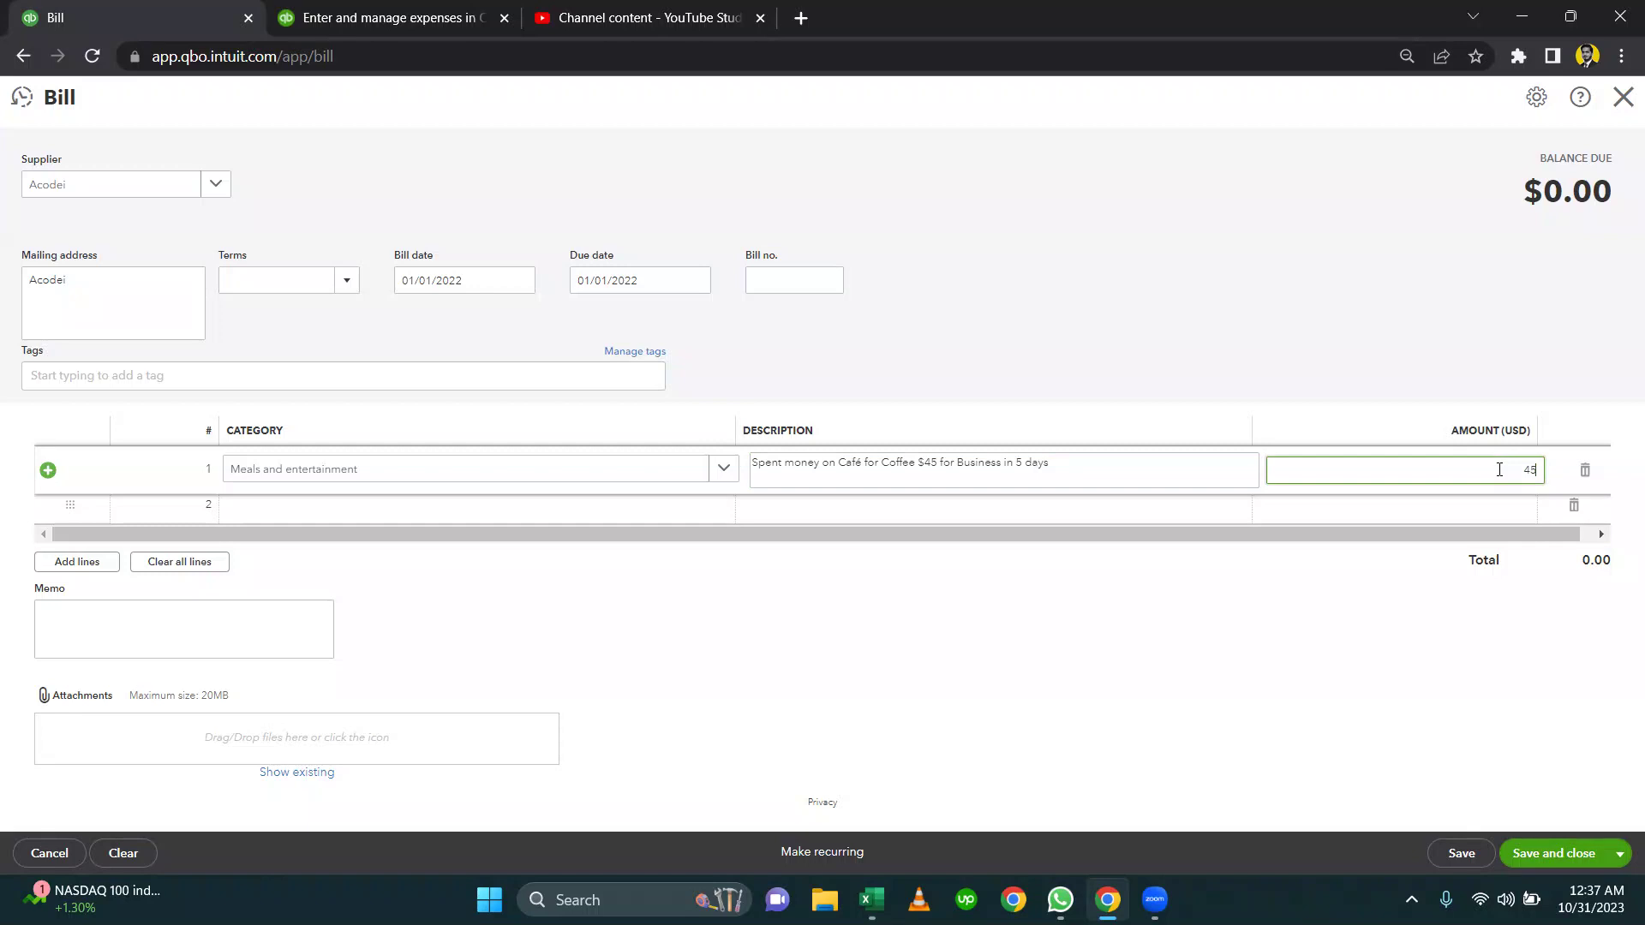
click(1240, 393)
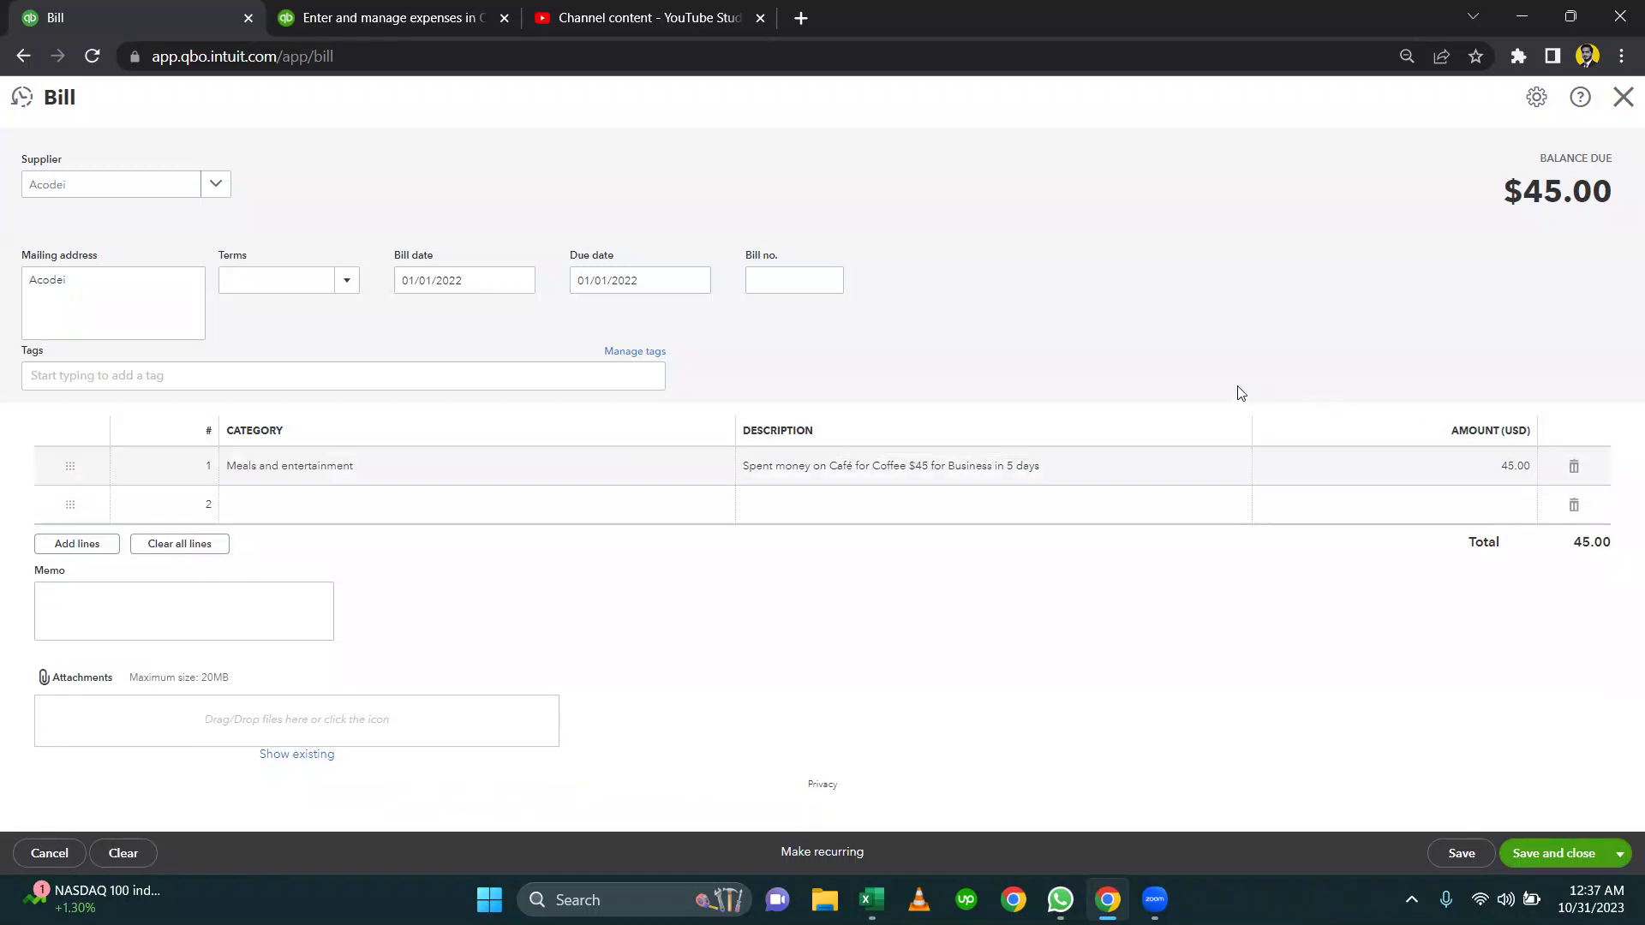
click(454, 271)
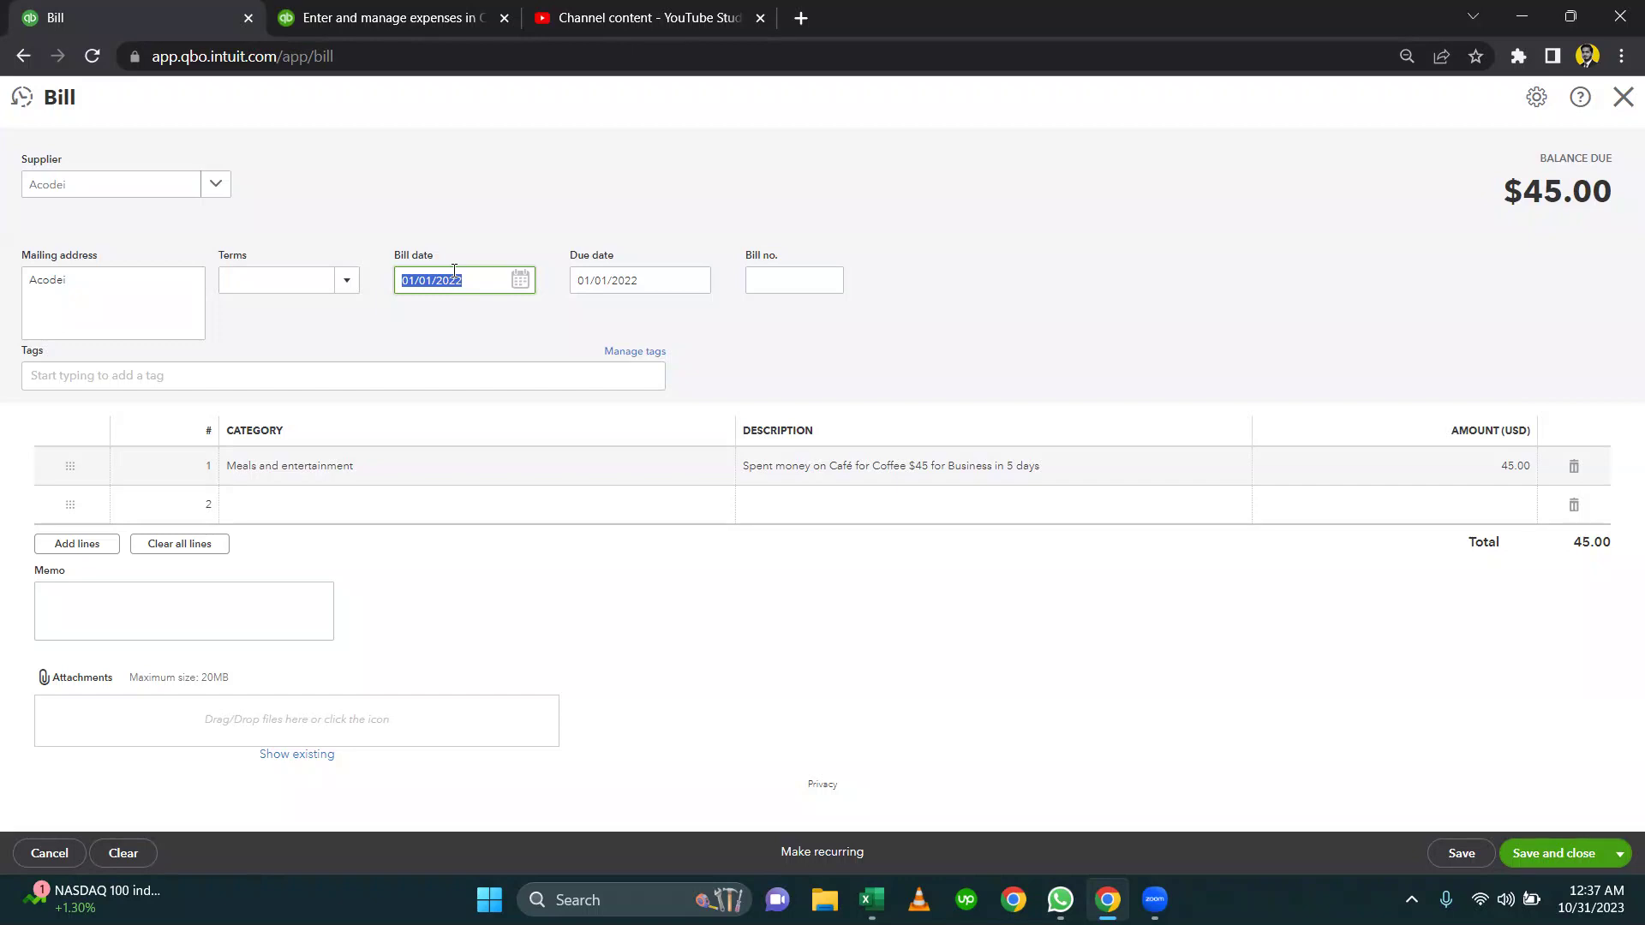
click(1460, 853)
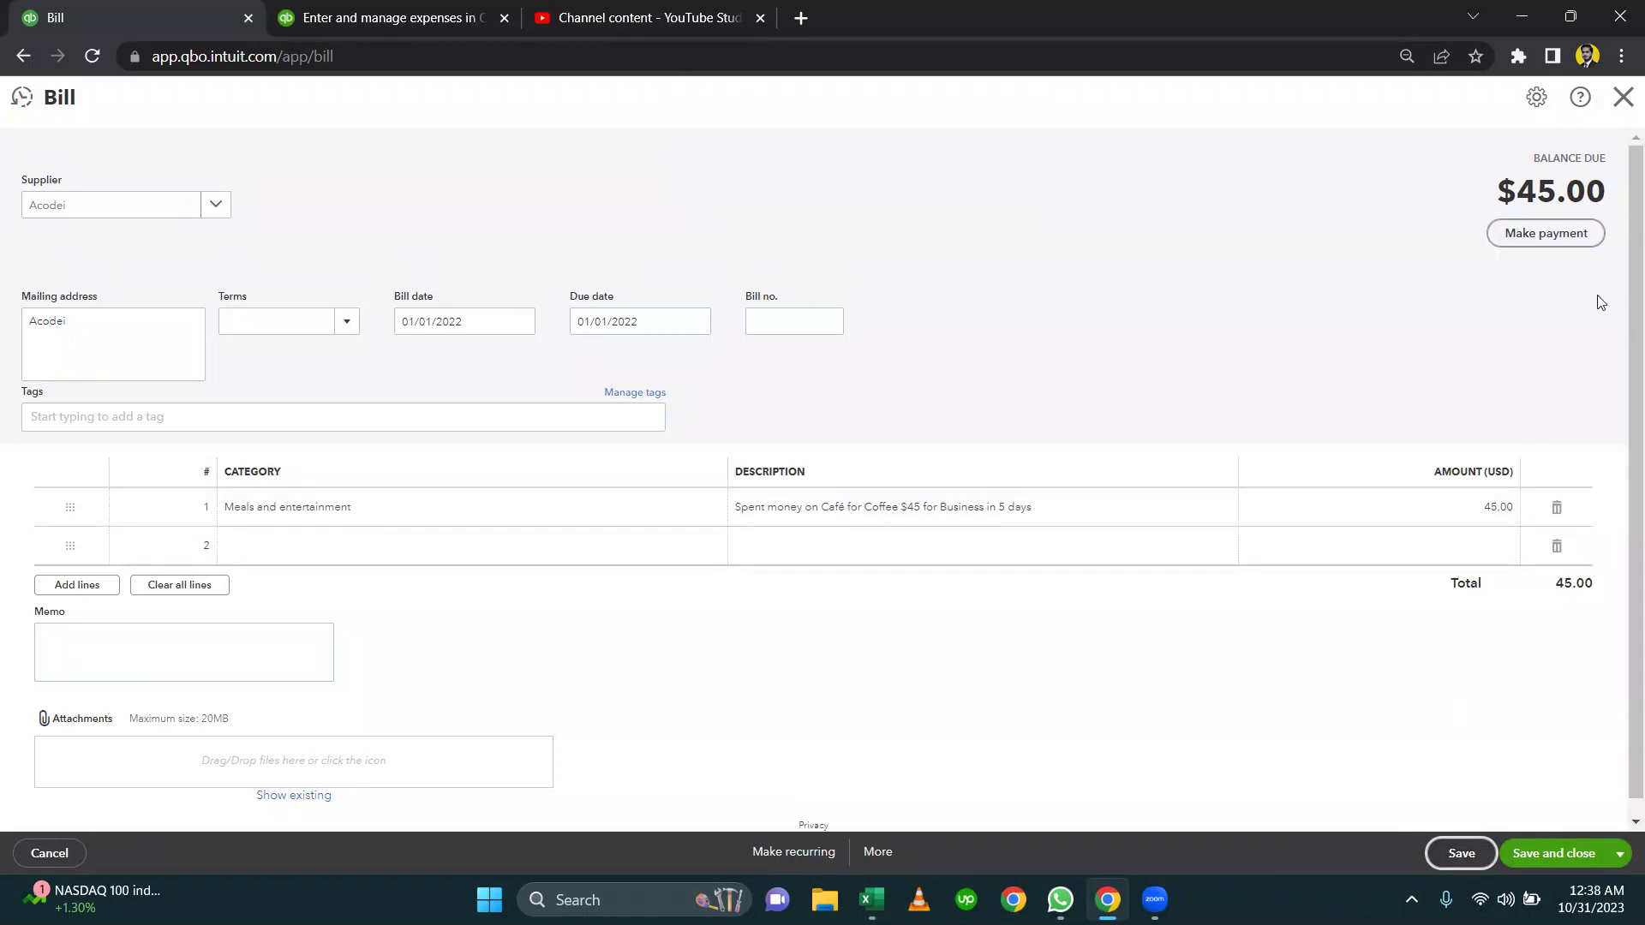
Start a payment for the saved coffee bill and set its payment date to 06/01/2022
click(1575, 240)
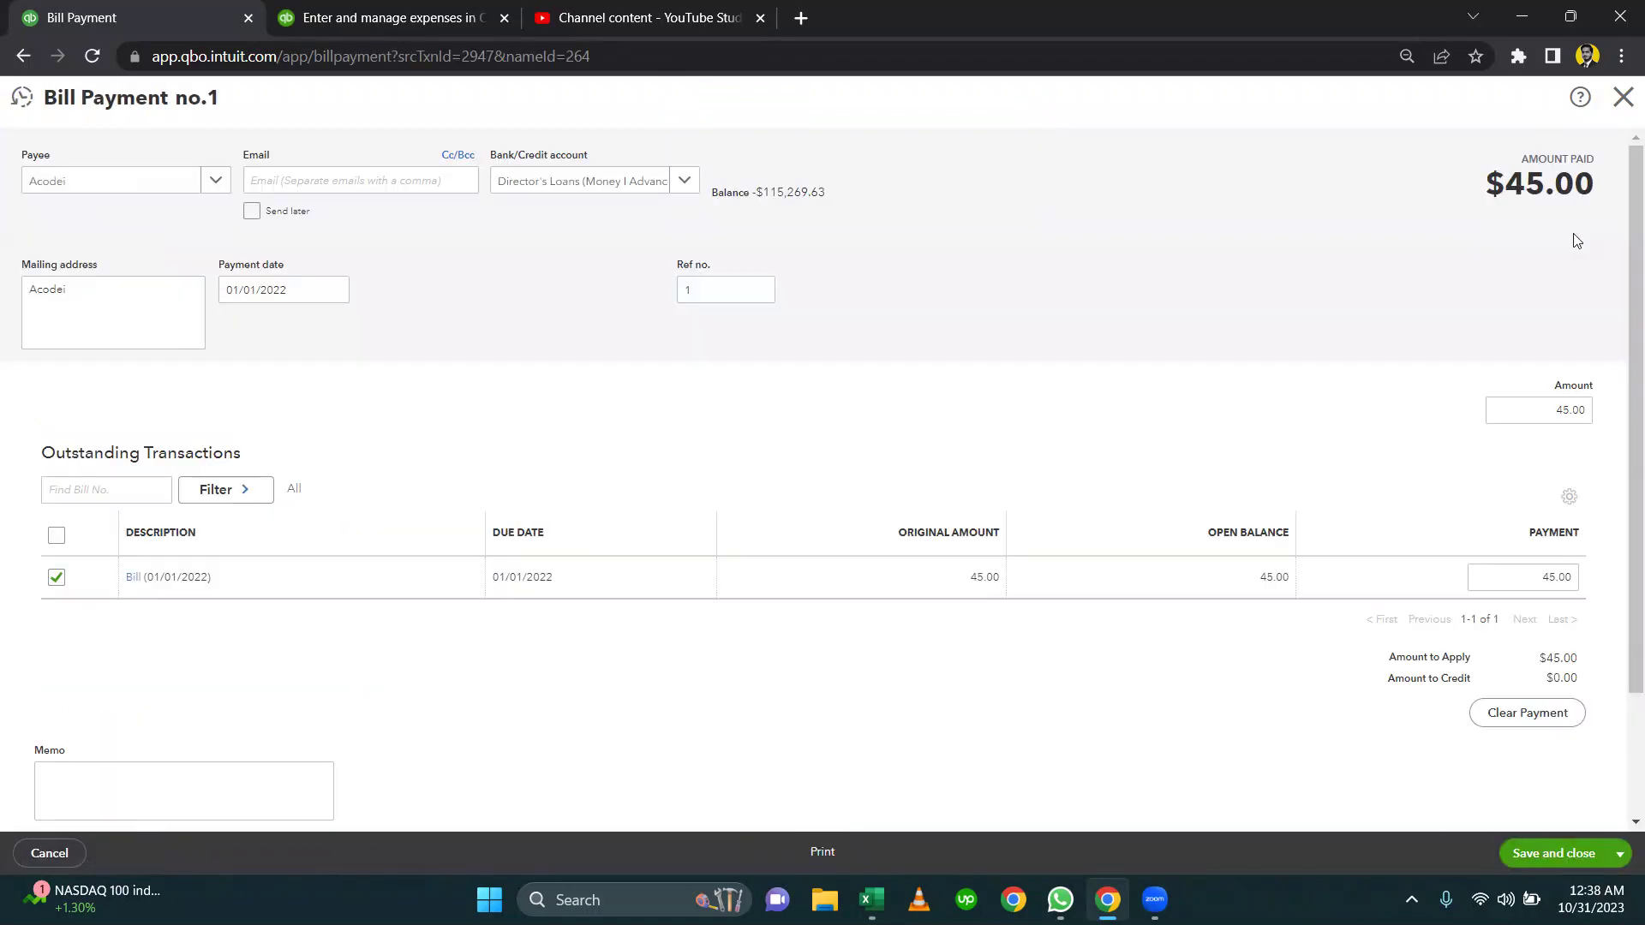
click(299, 291)
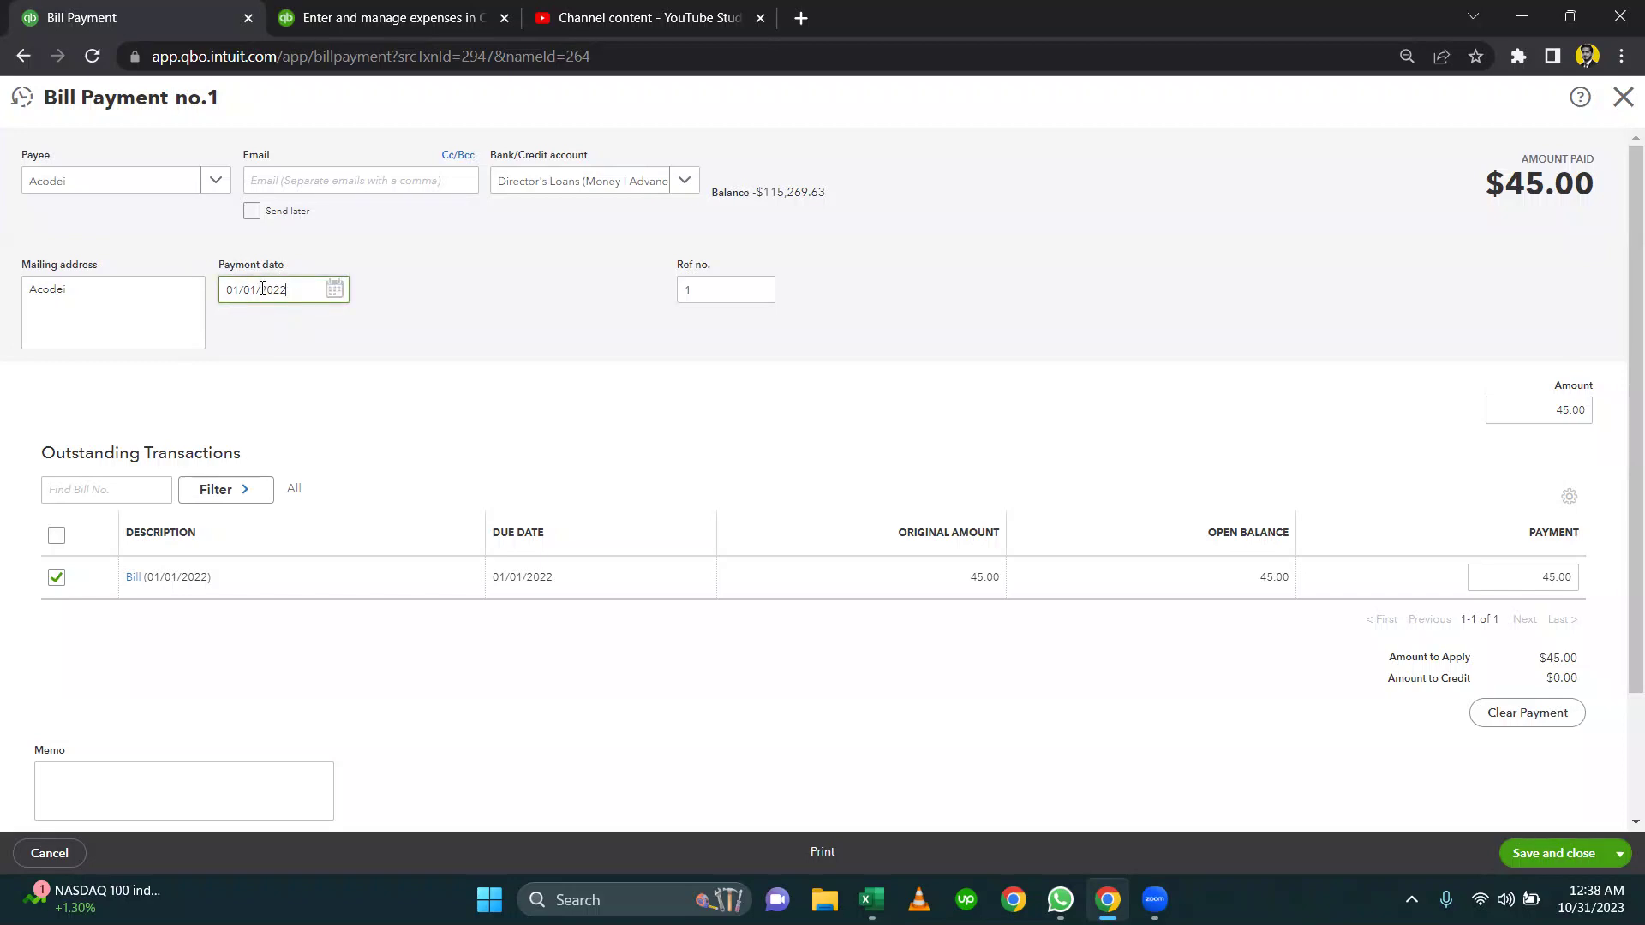
key(BackSpace)
text(6)
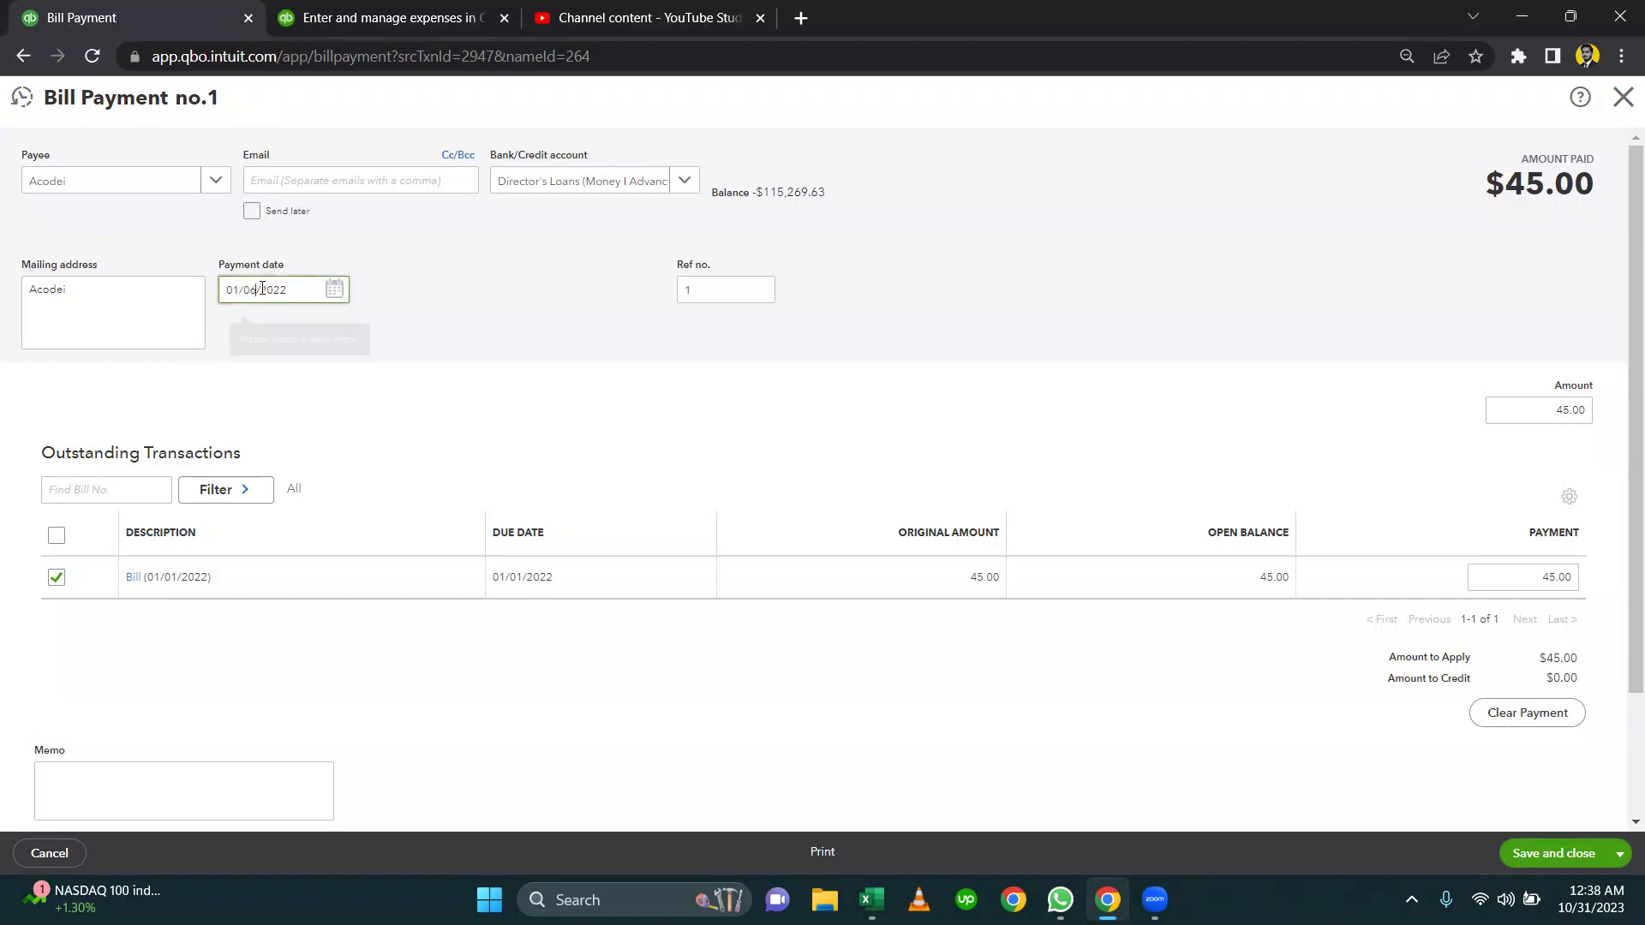
key(BackSpace)
text(1)
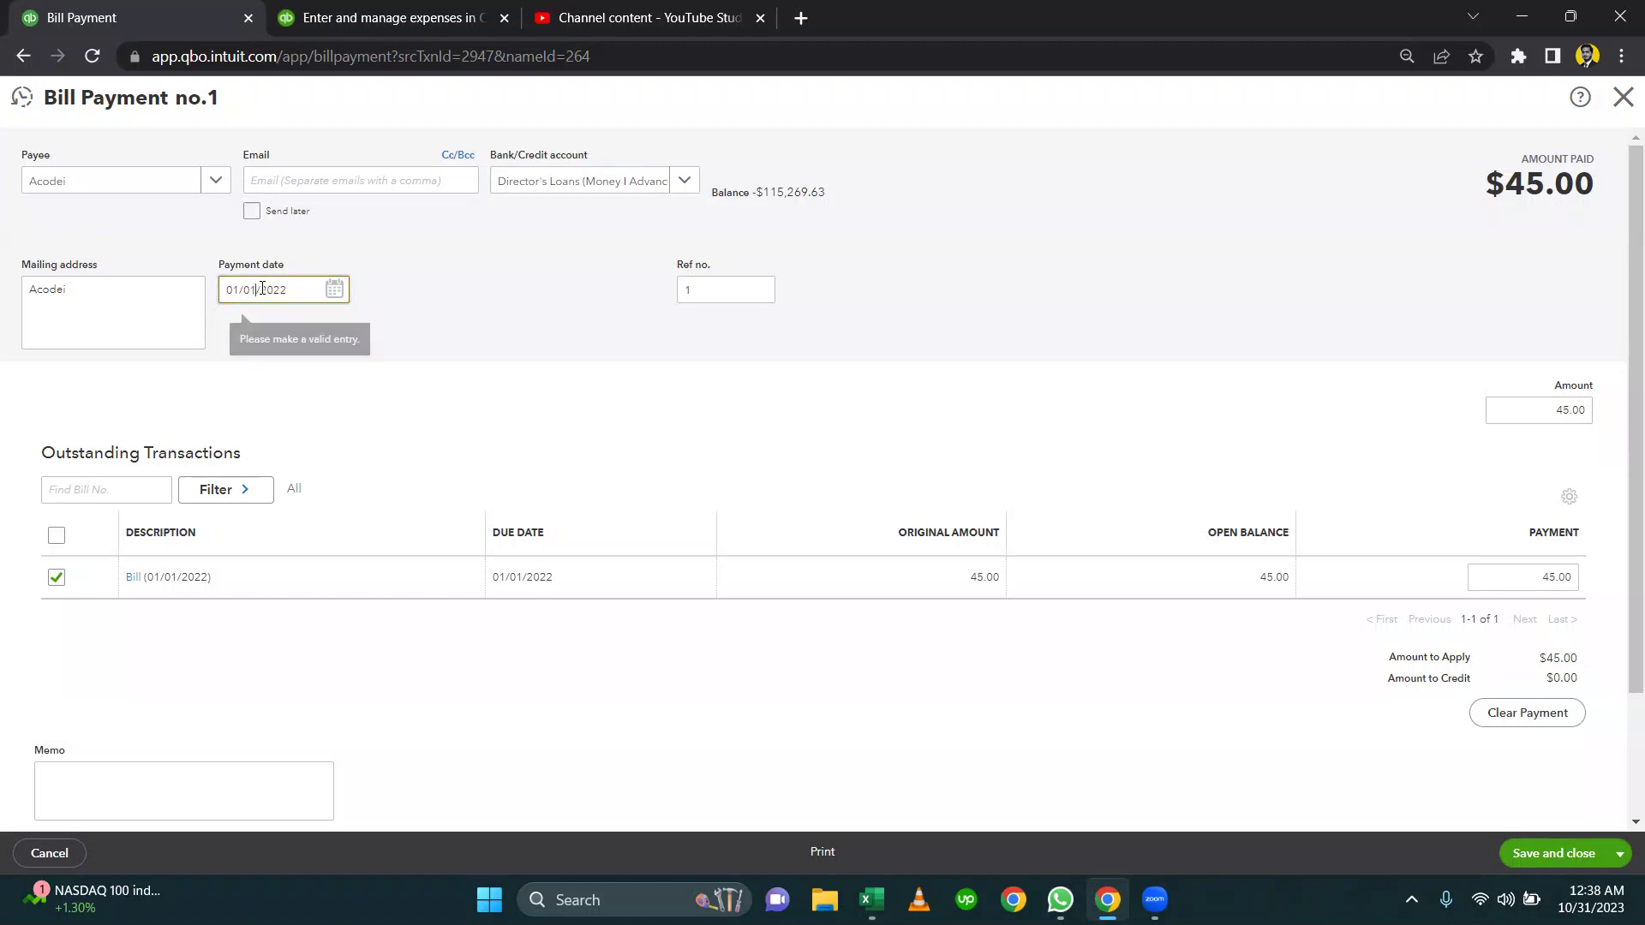
key(Delete)
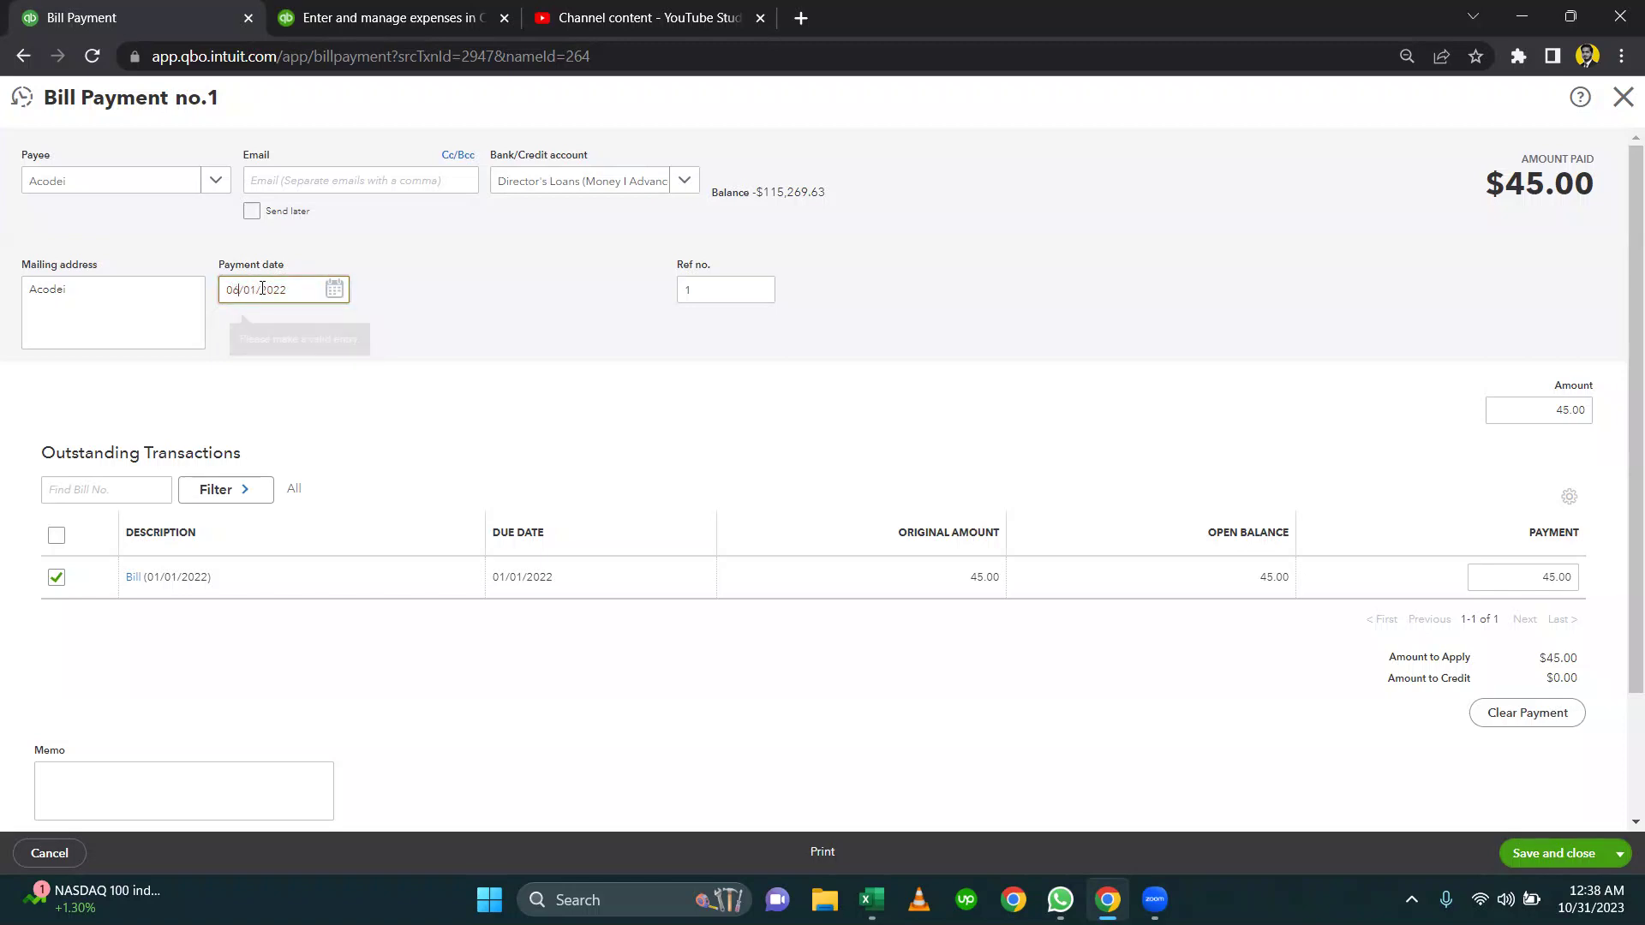
text(6)
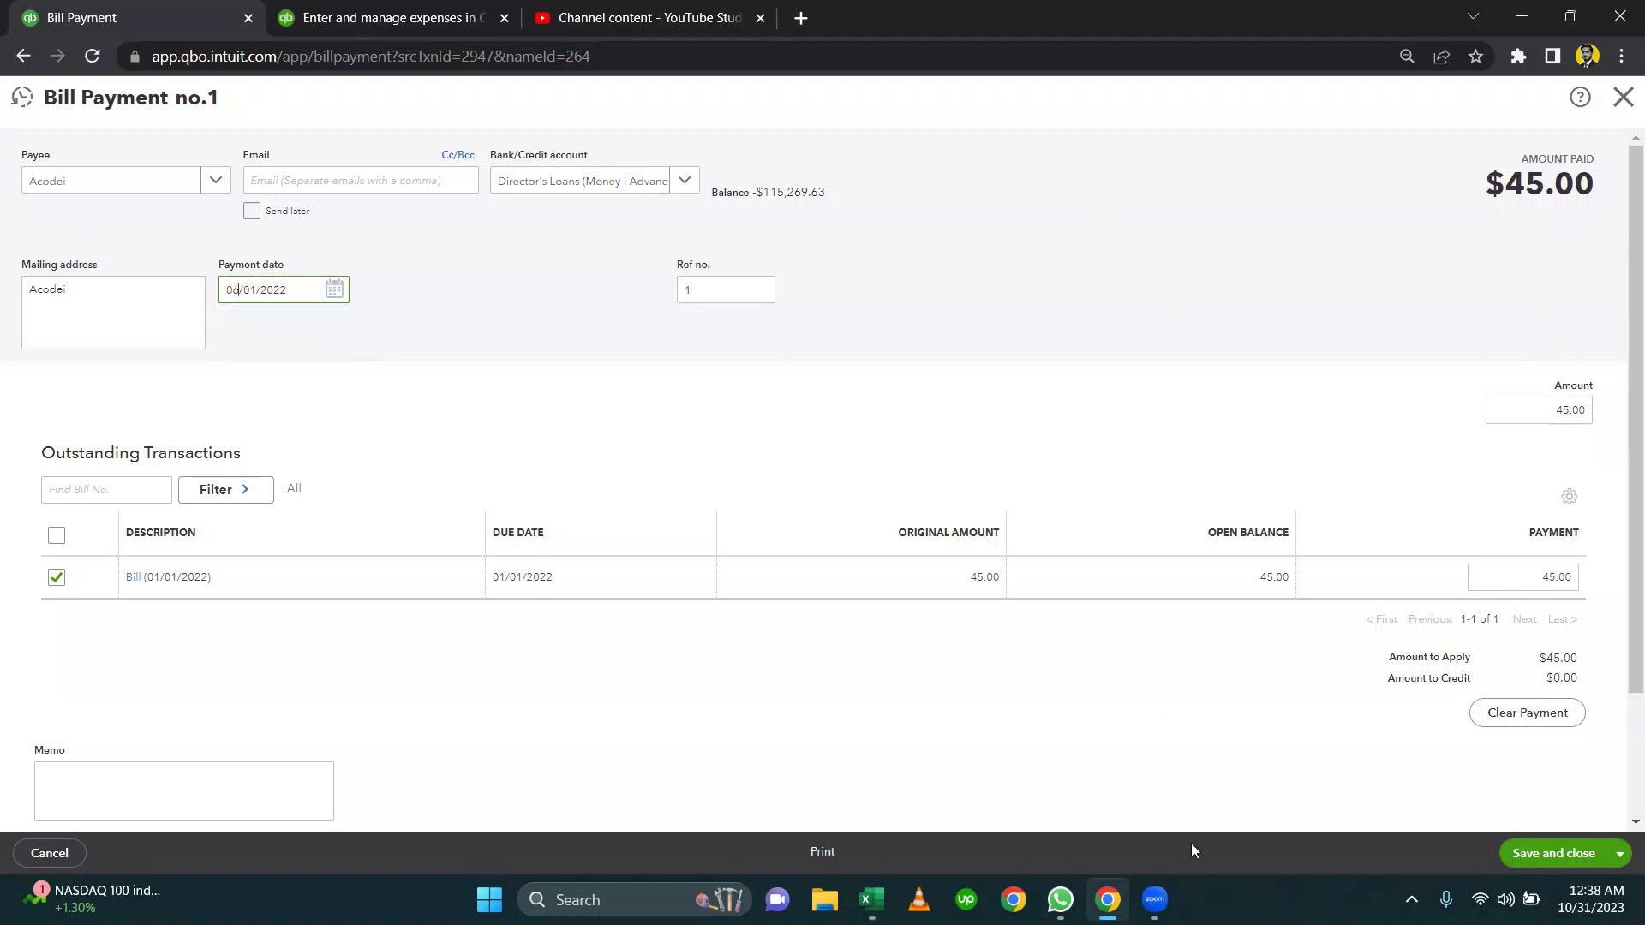